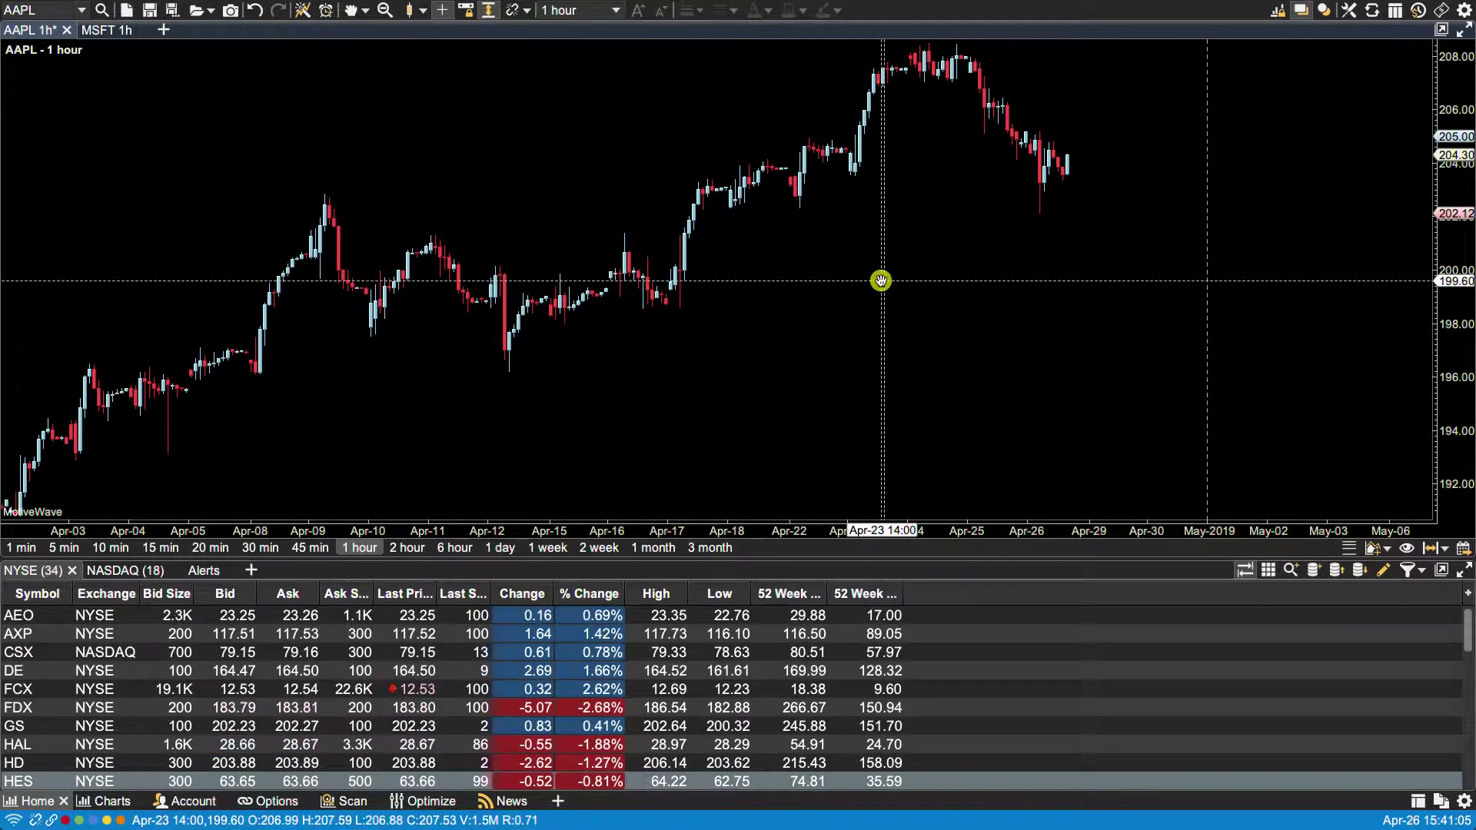
In the AAPL chart's settings, turn on Show Watermark and set its opacity to 50%.
right_click(855, 252)
left_click(937, 261)
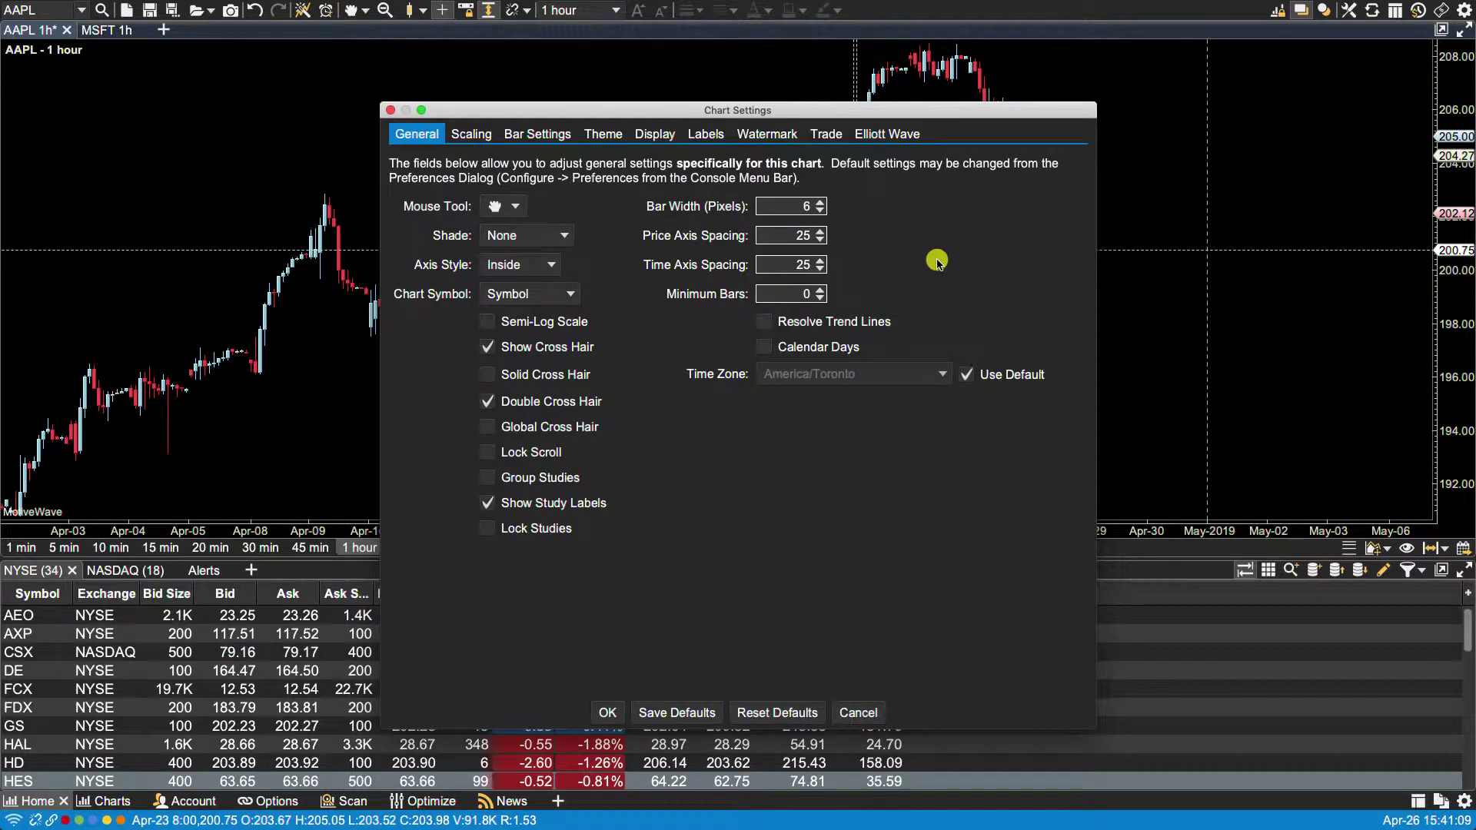
left_click(776, 135)
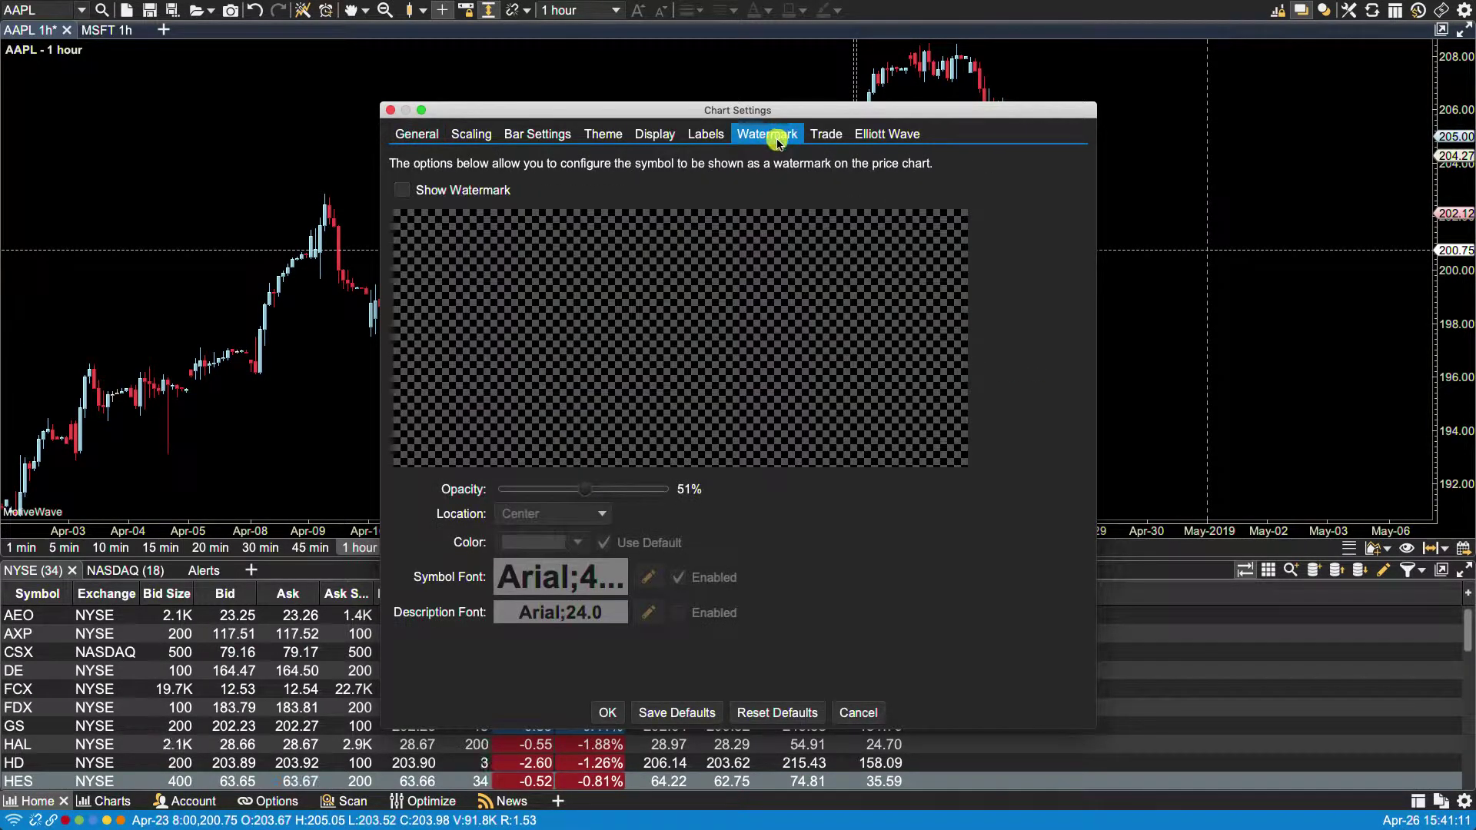
left_click(404, 191)
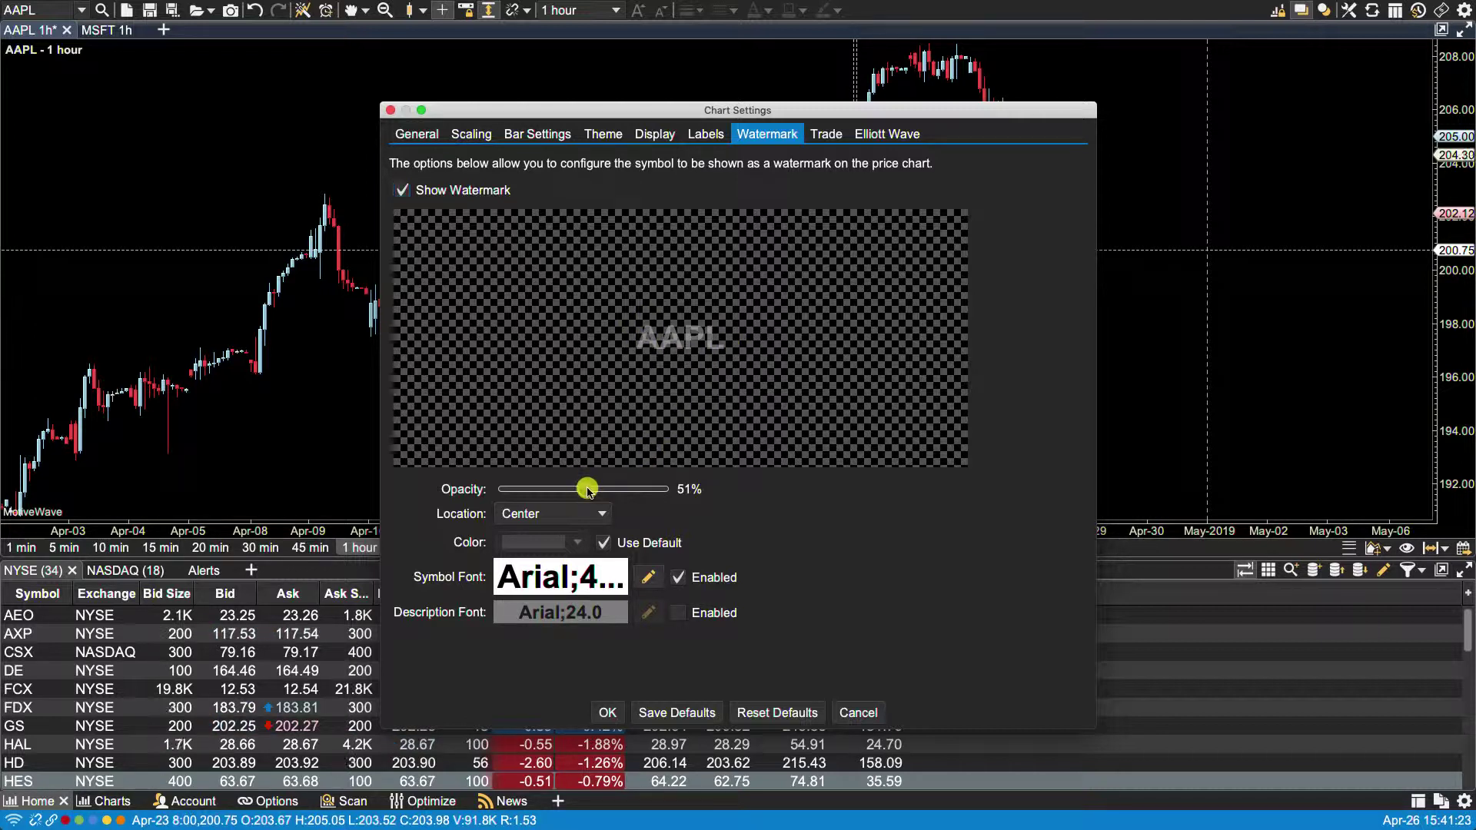
mouse_move(588, 491)
left_mouse_down()
mouse_move(654, 496)
mouse_move(533, 490)
mouse_move(586, 489)
left_mouse_up()
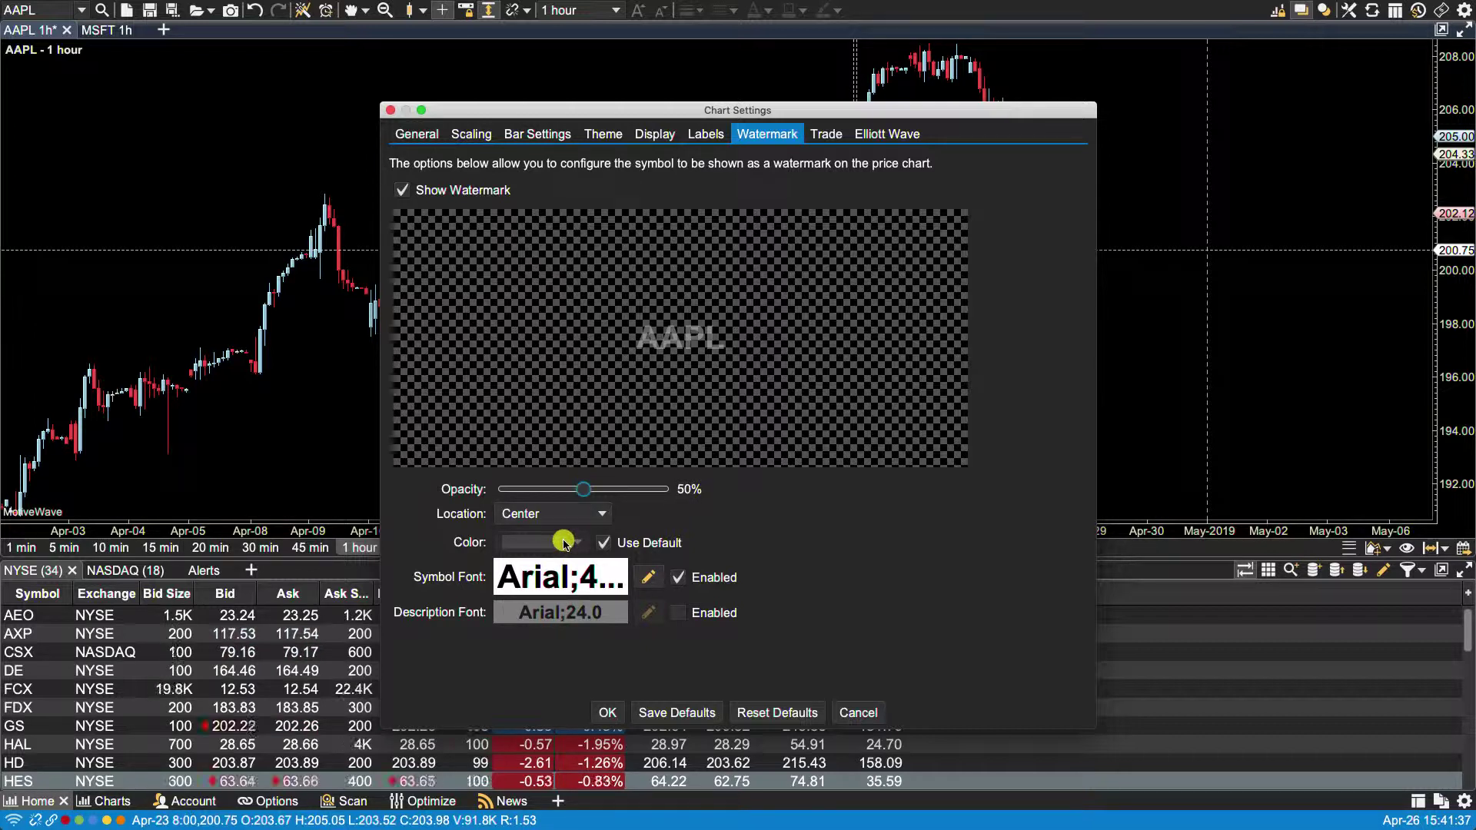
left_click(563, 517)
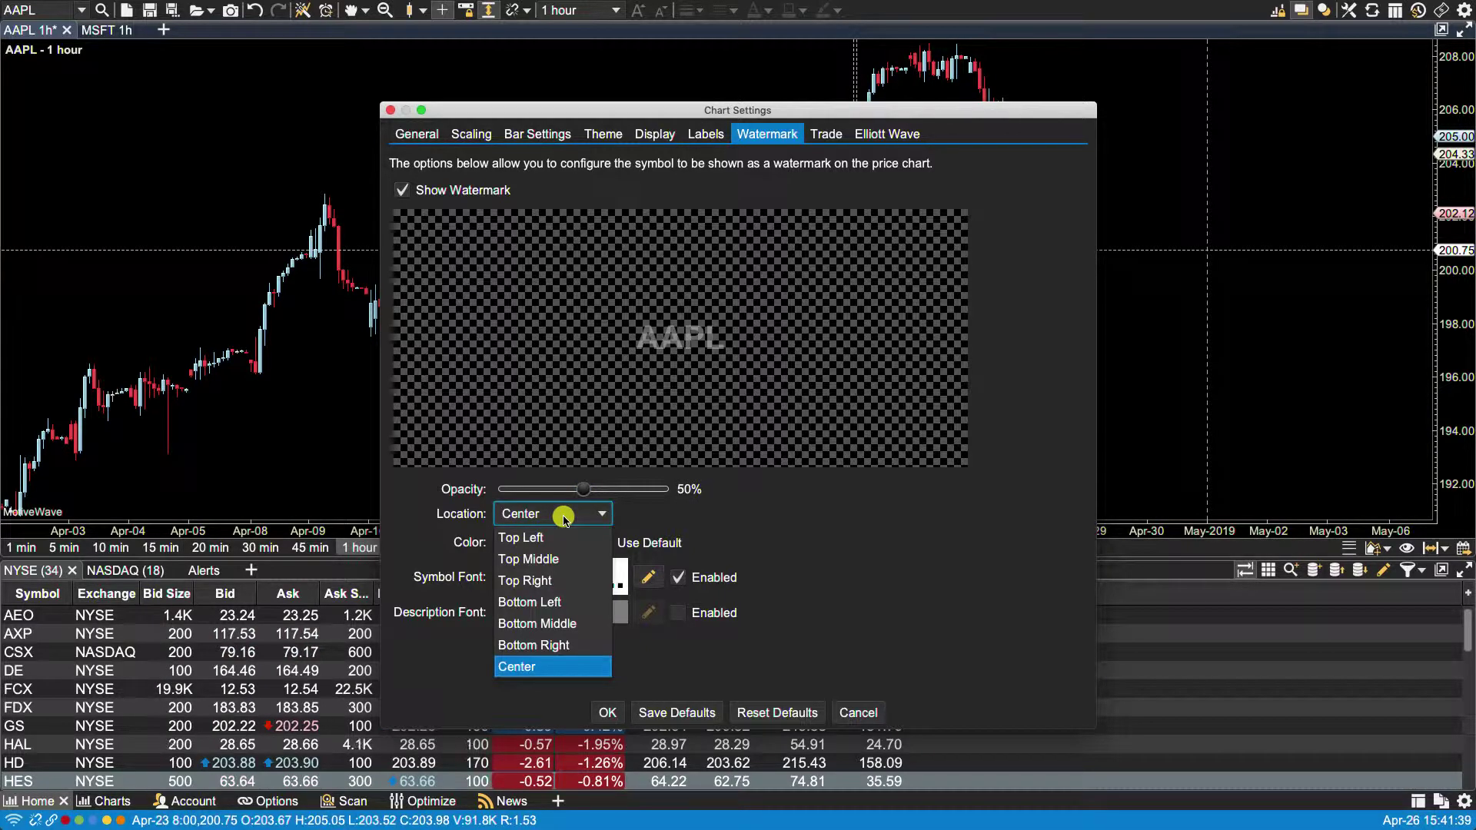
left_click(550, 537)
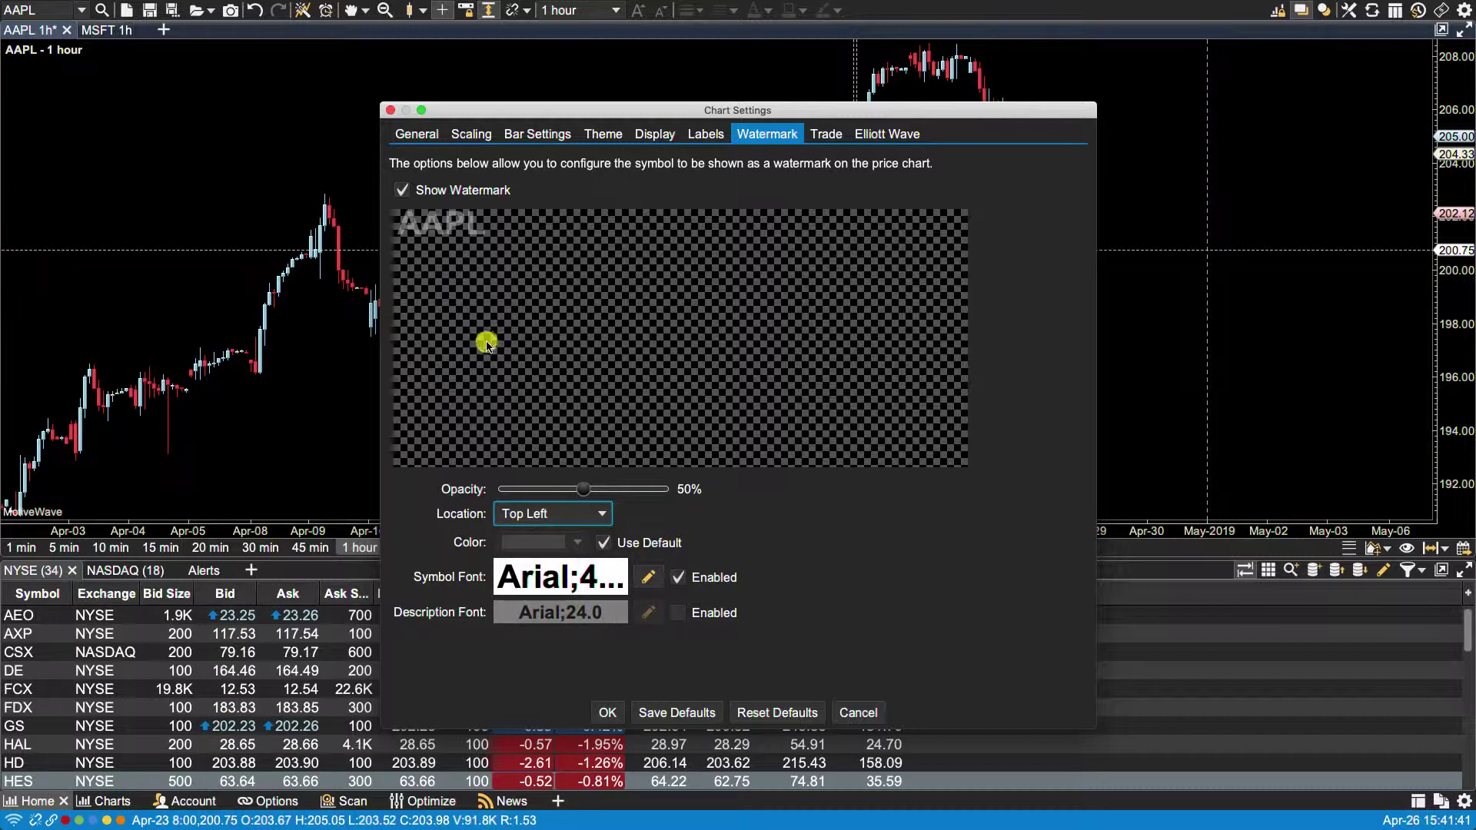
left_click(529, 513)
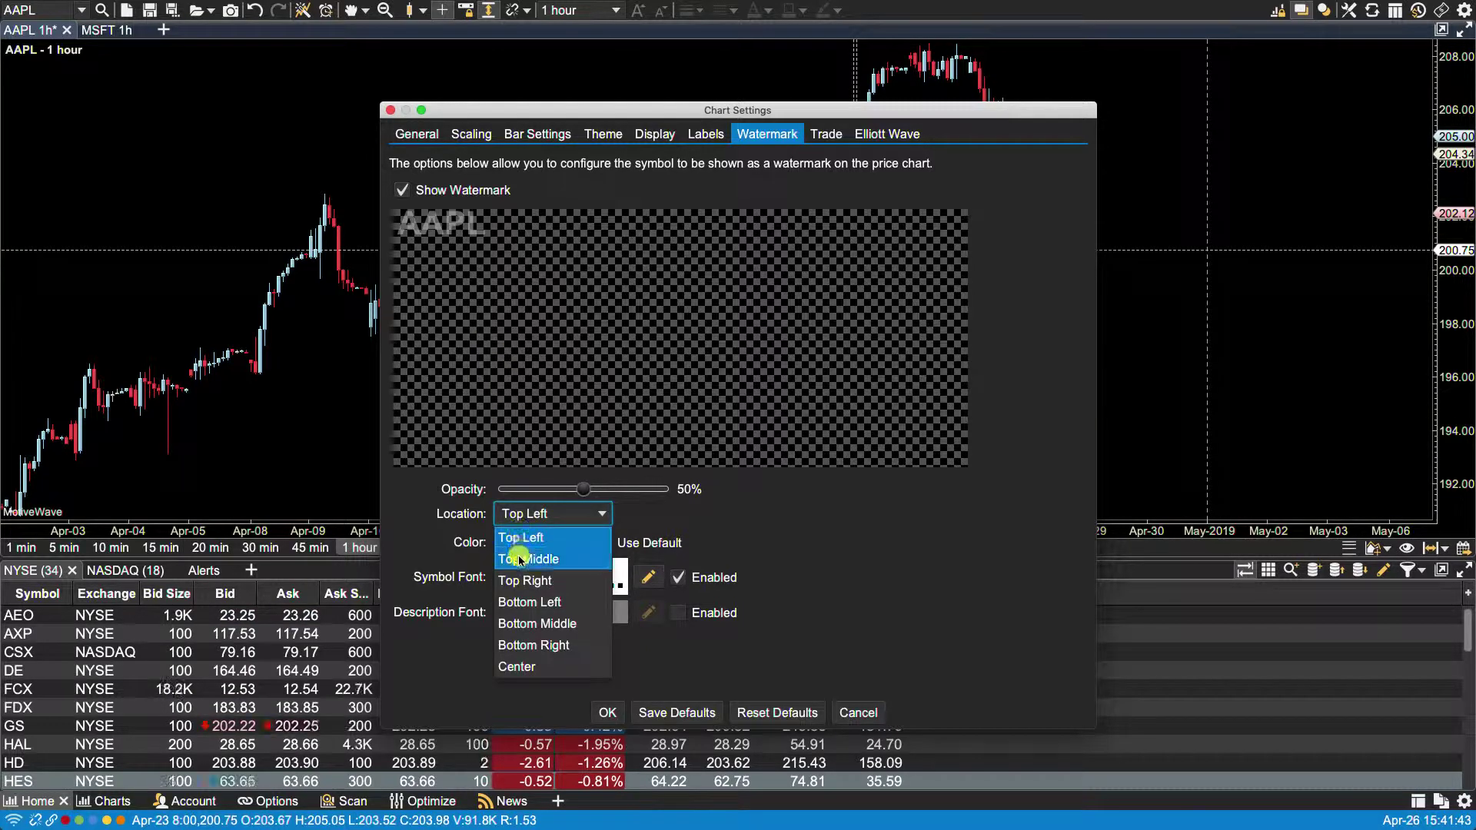
left_click(520, 559)
left_click(545, 516)
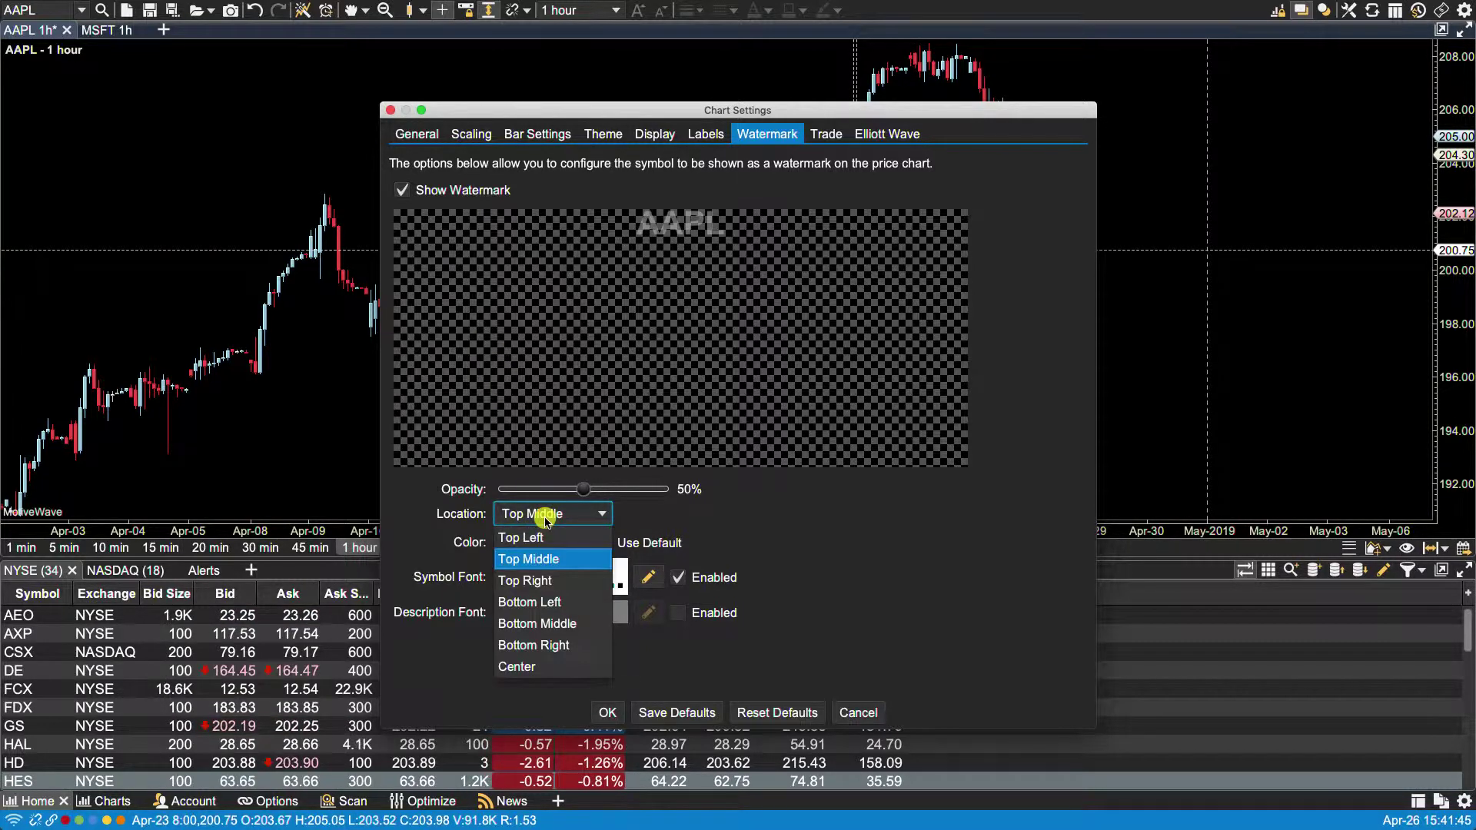
left_click(538, 580)
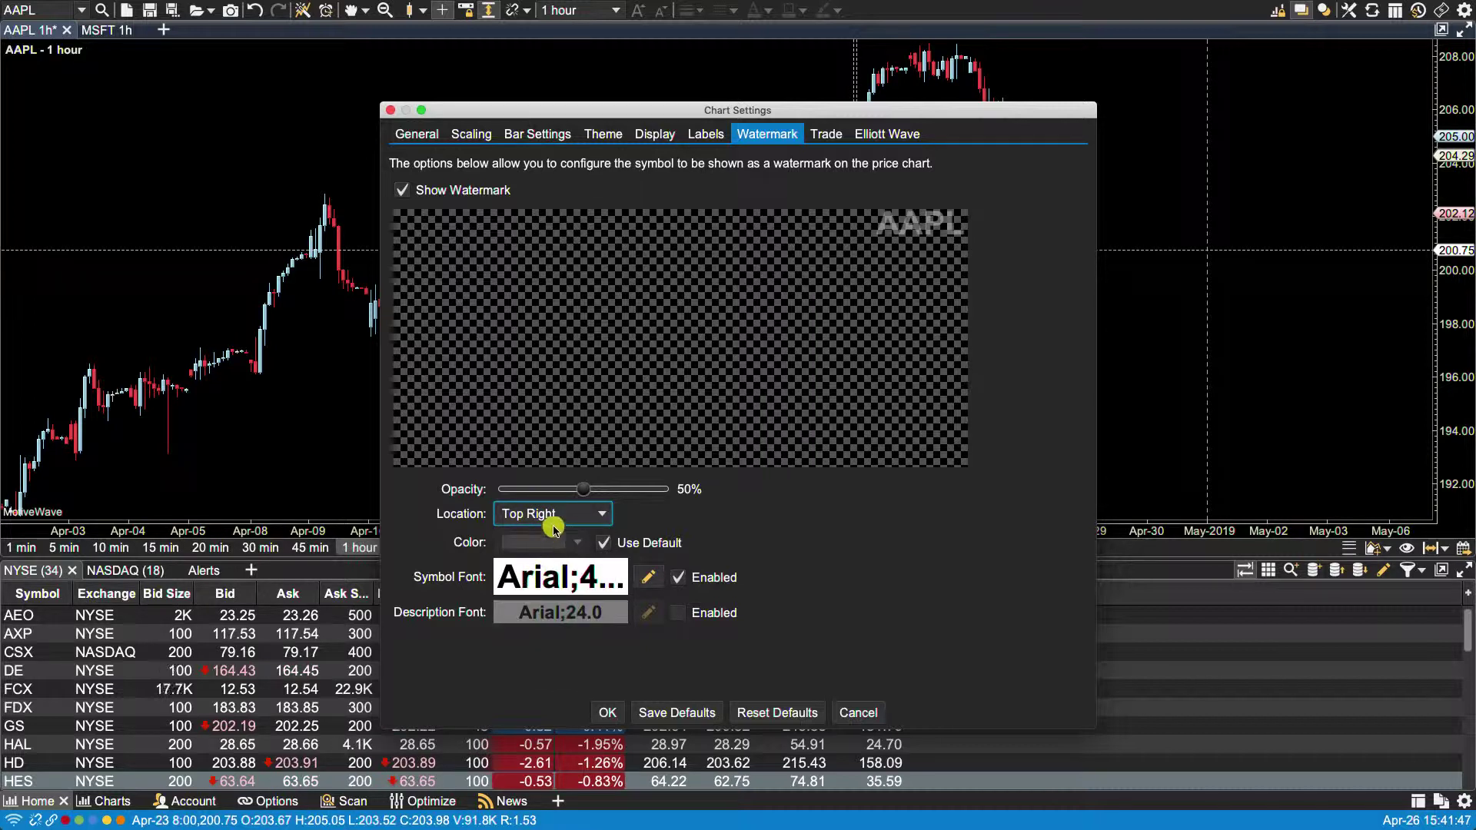
left_click(559, 523)
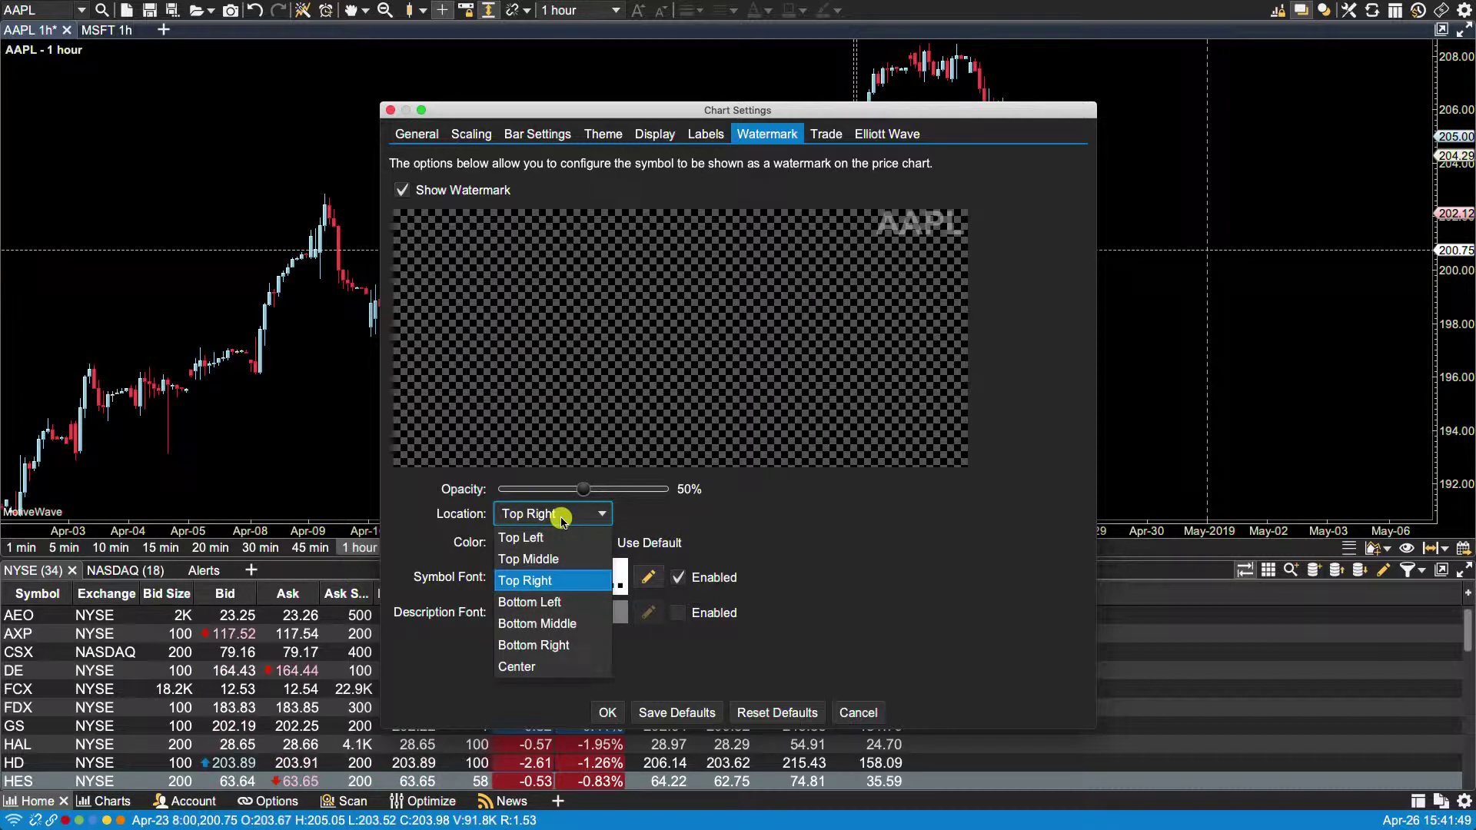
left_click(536, 666)
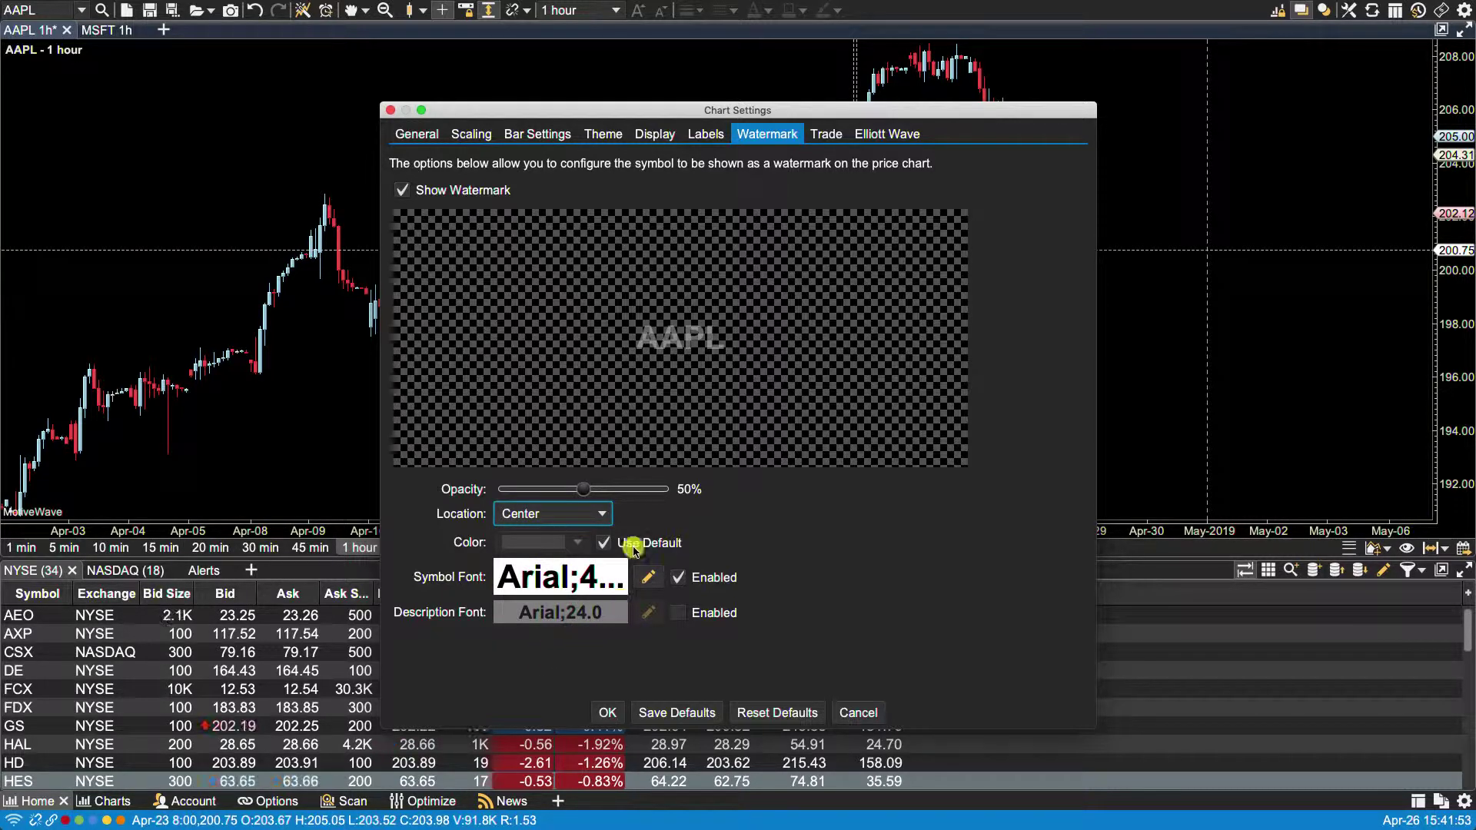
left_click(606, 545)
left_click(586, 543)
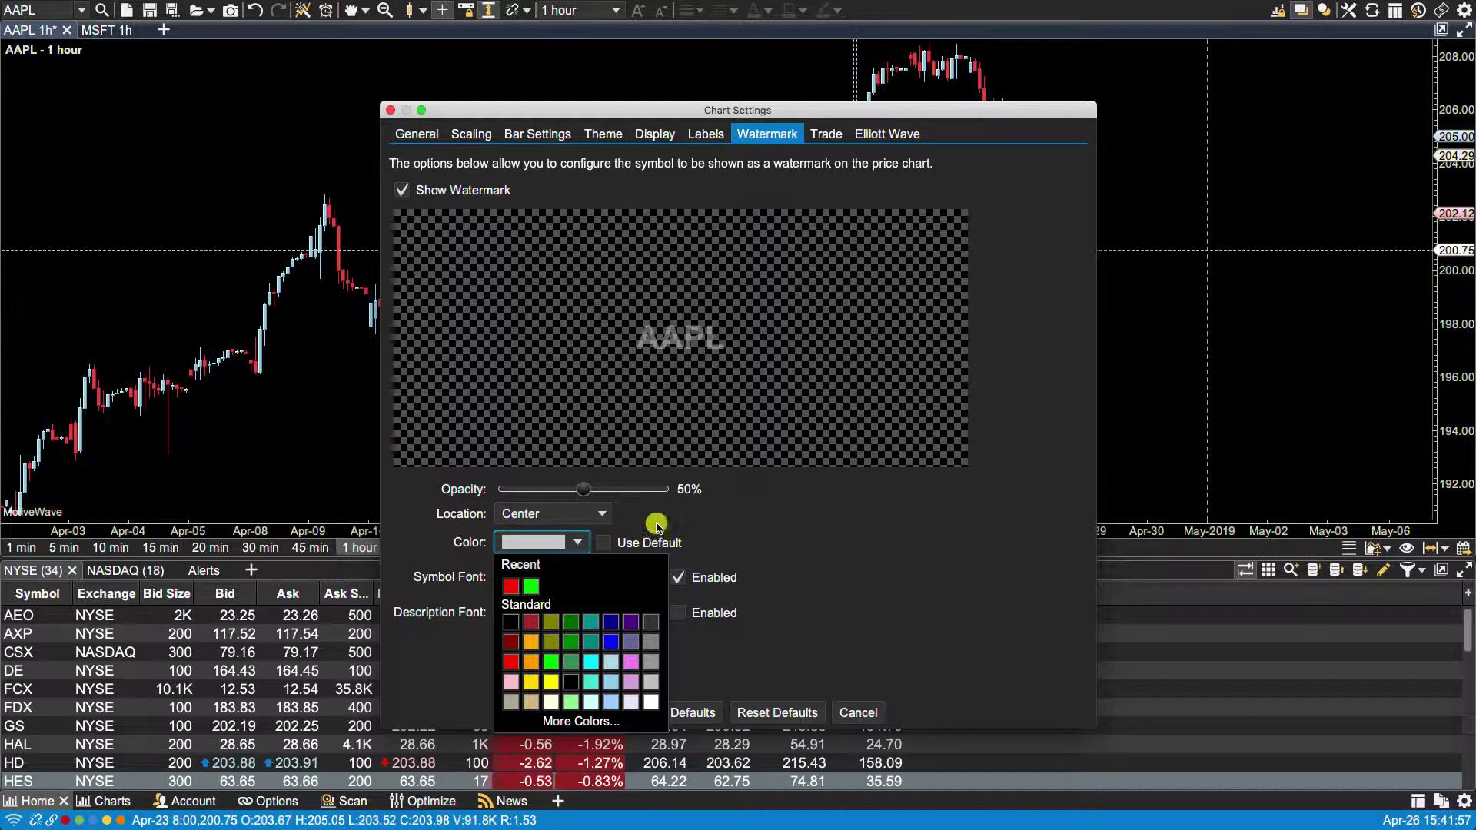
left_click(613, 544)
left_click(613, 543)
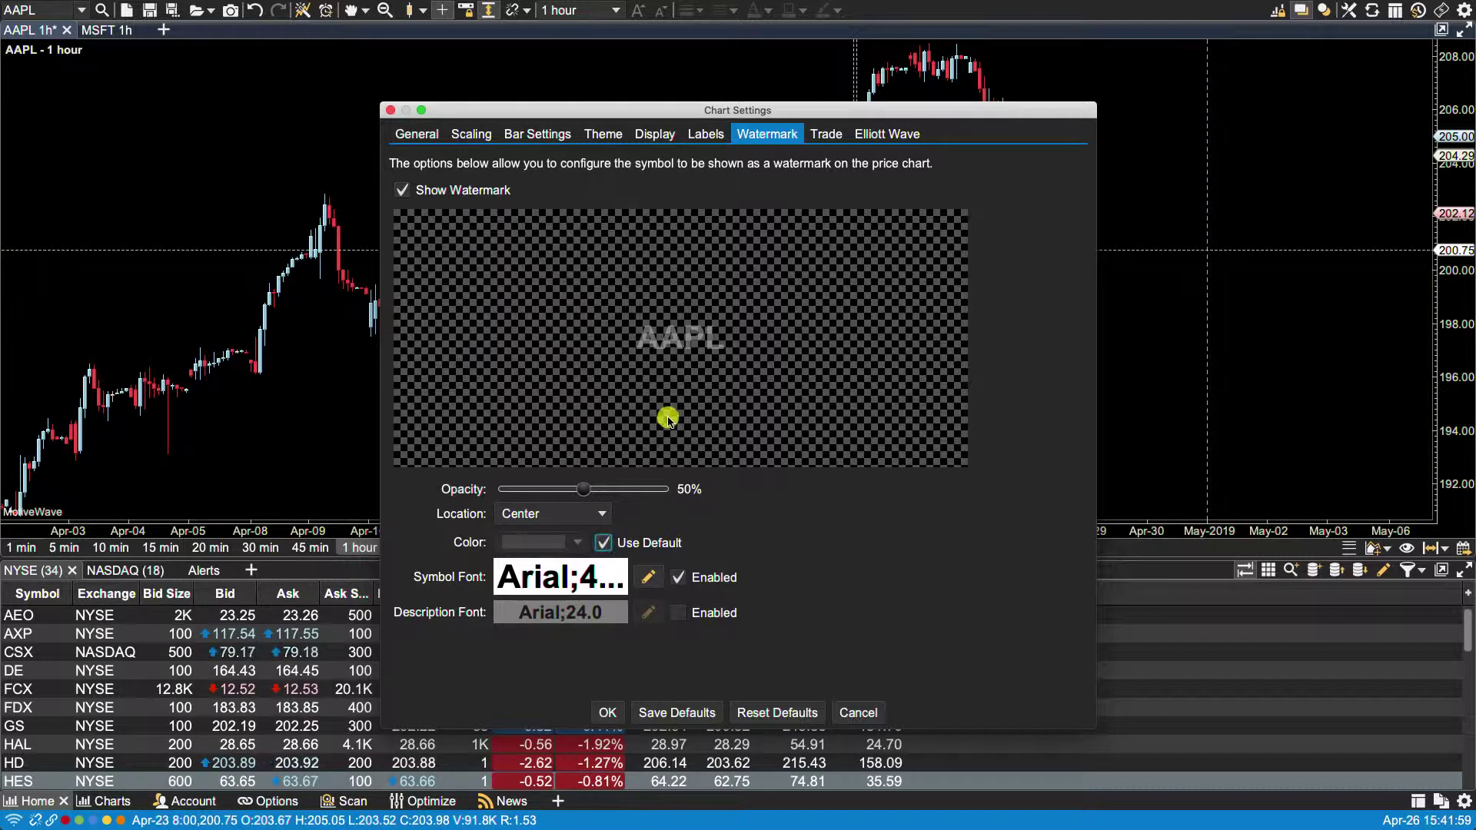
Enable the description font so 'Apple Inc' shows under AAPL, then save the watermark settings as defaults.
left_click(650, 578)
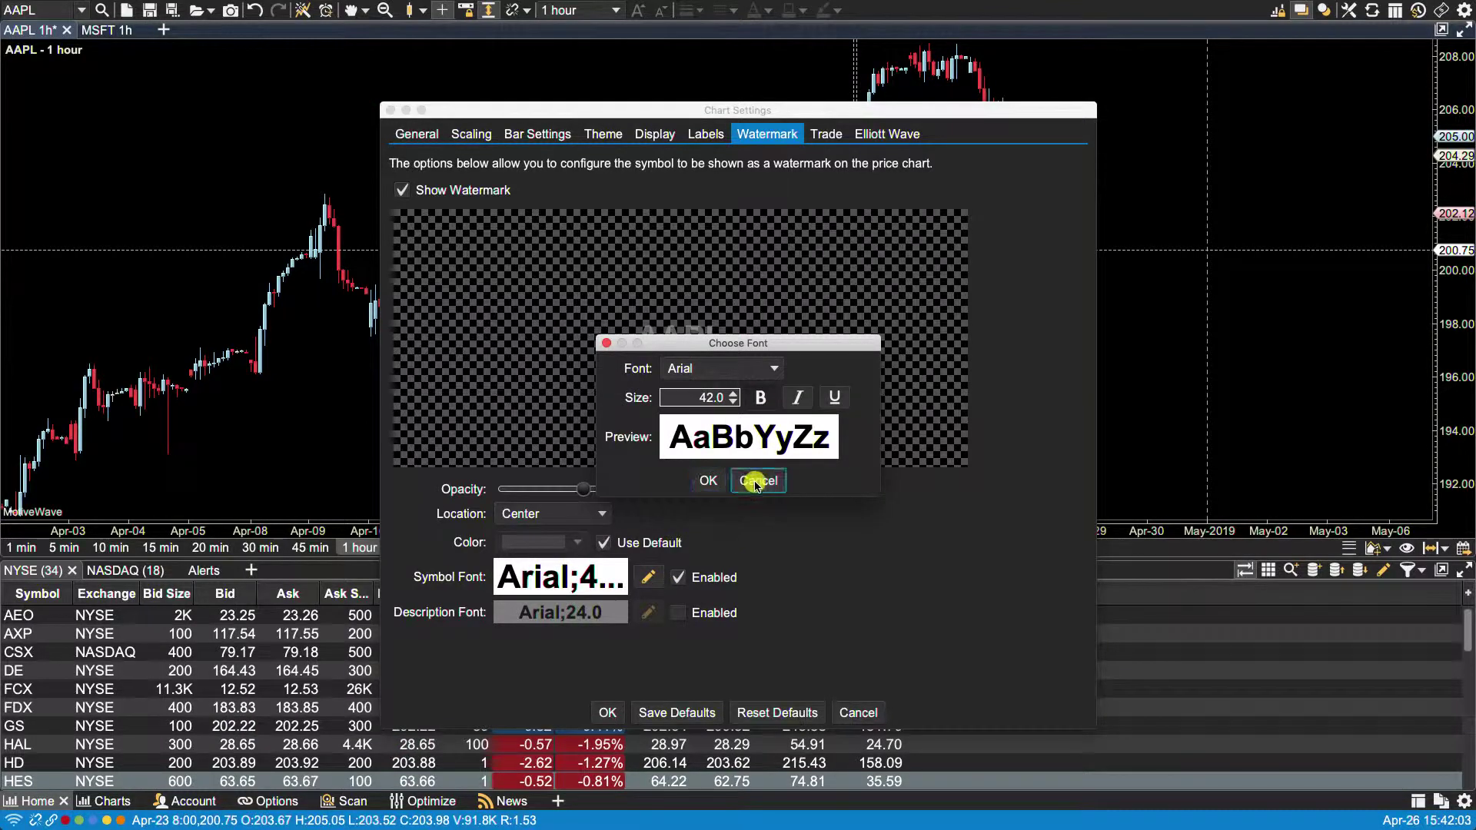
left_click(756, 481)
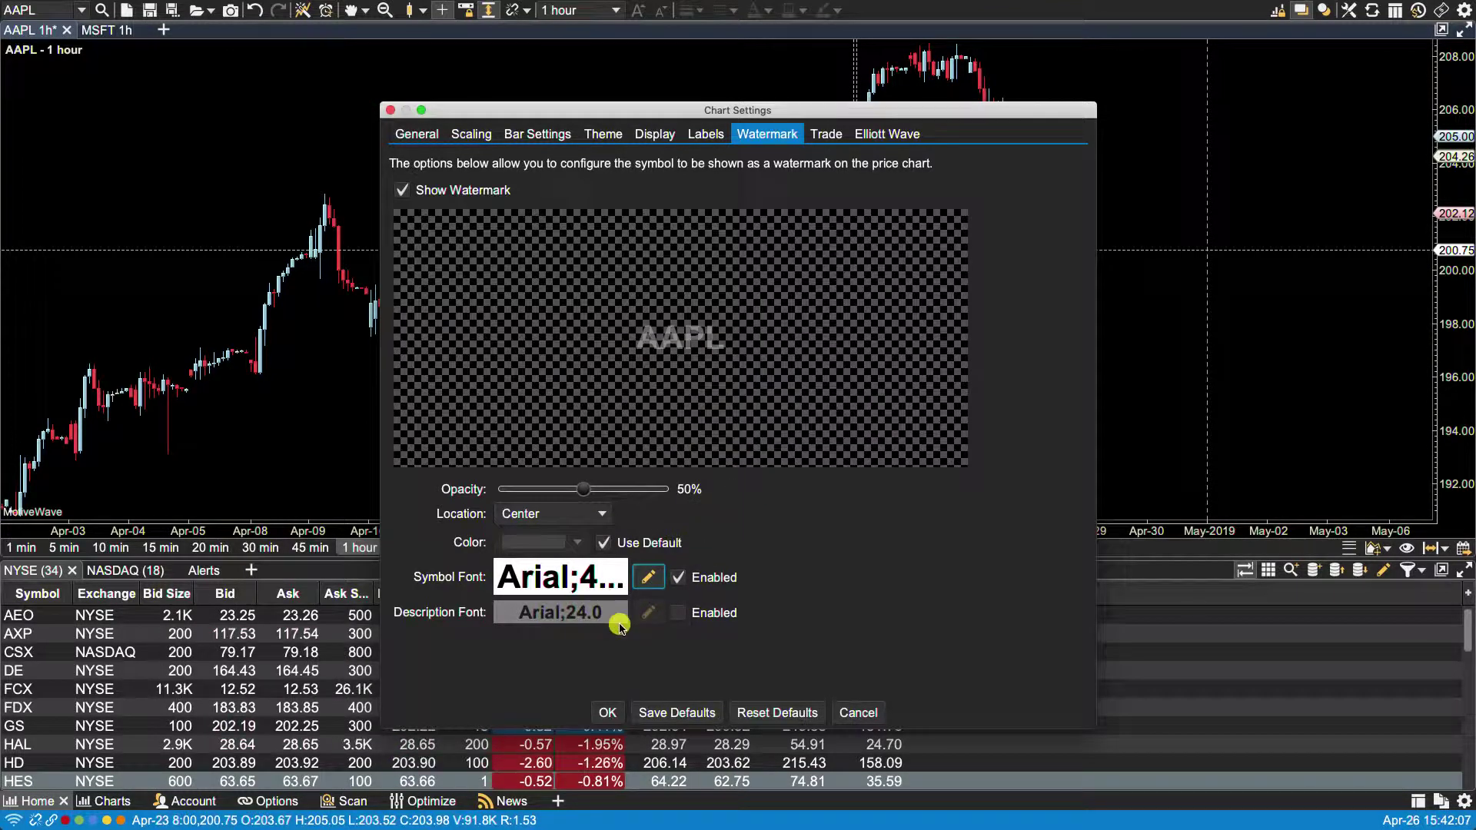
left_click(676, 614)
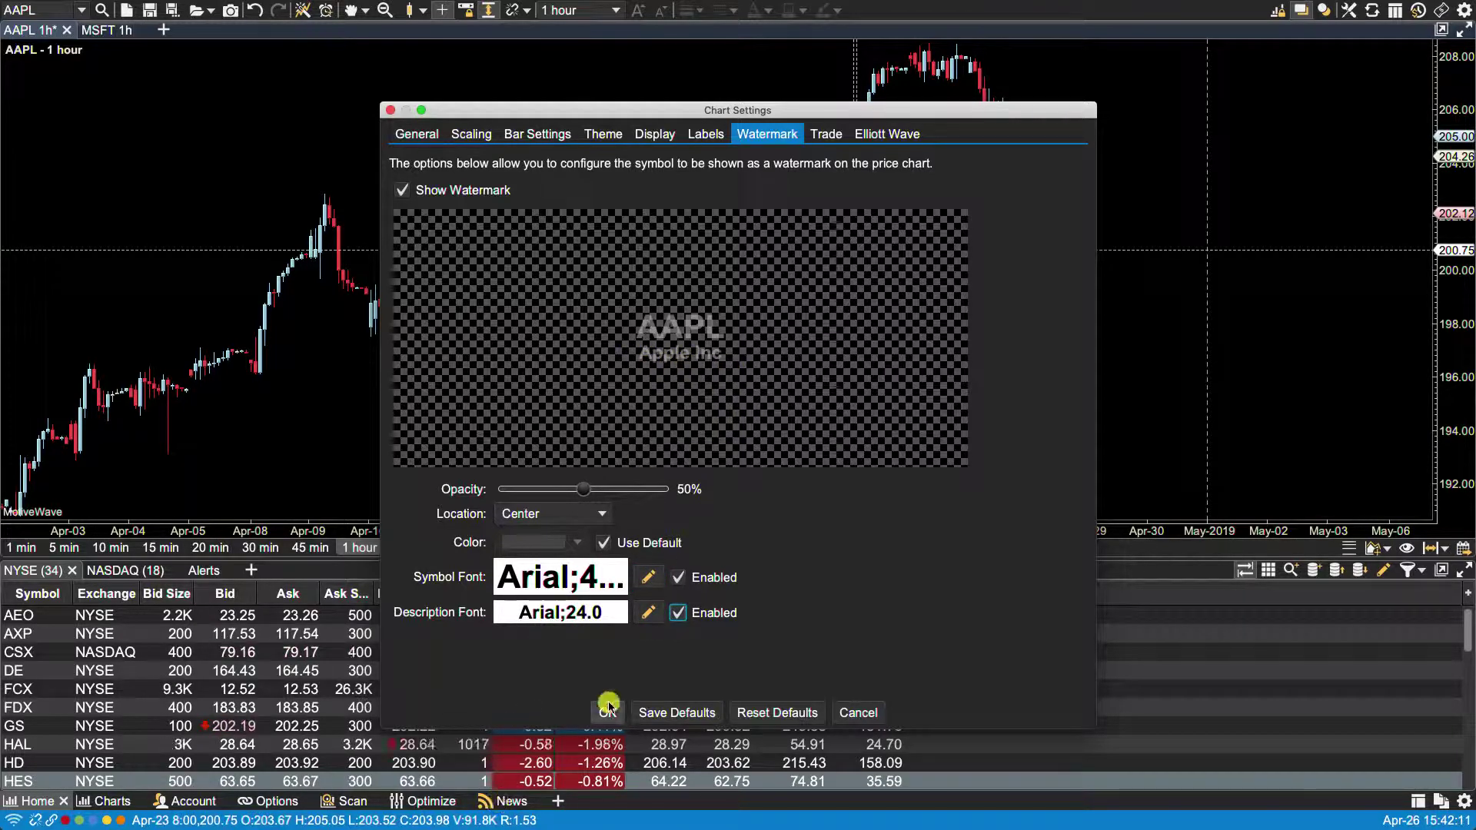
left_click(650, 714)
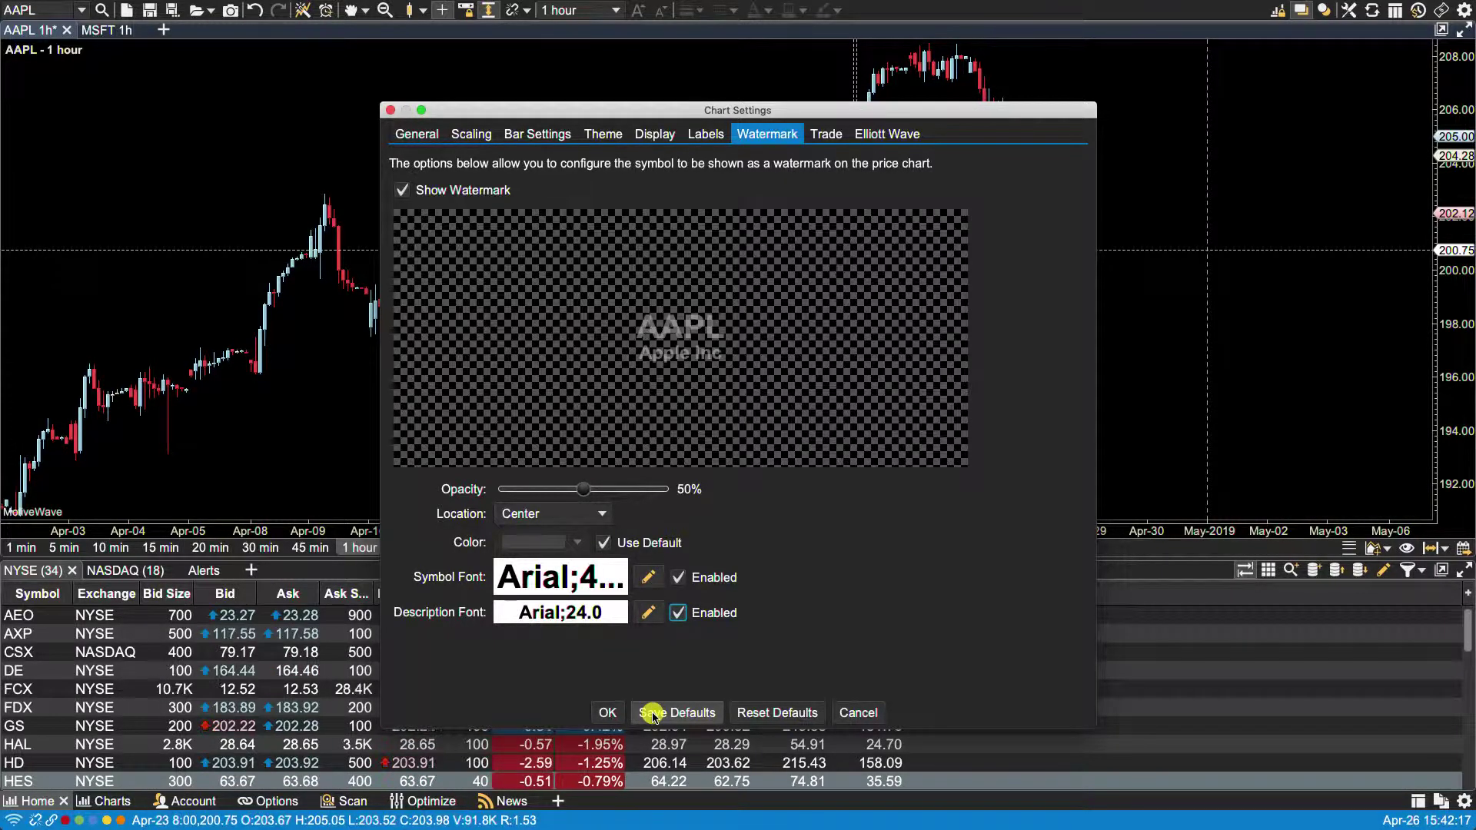
left_click(652, 713)
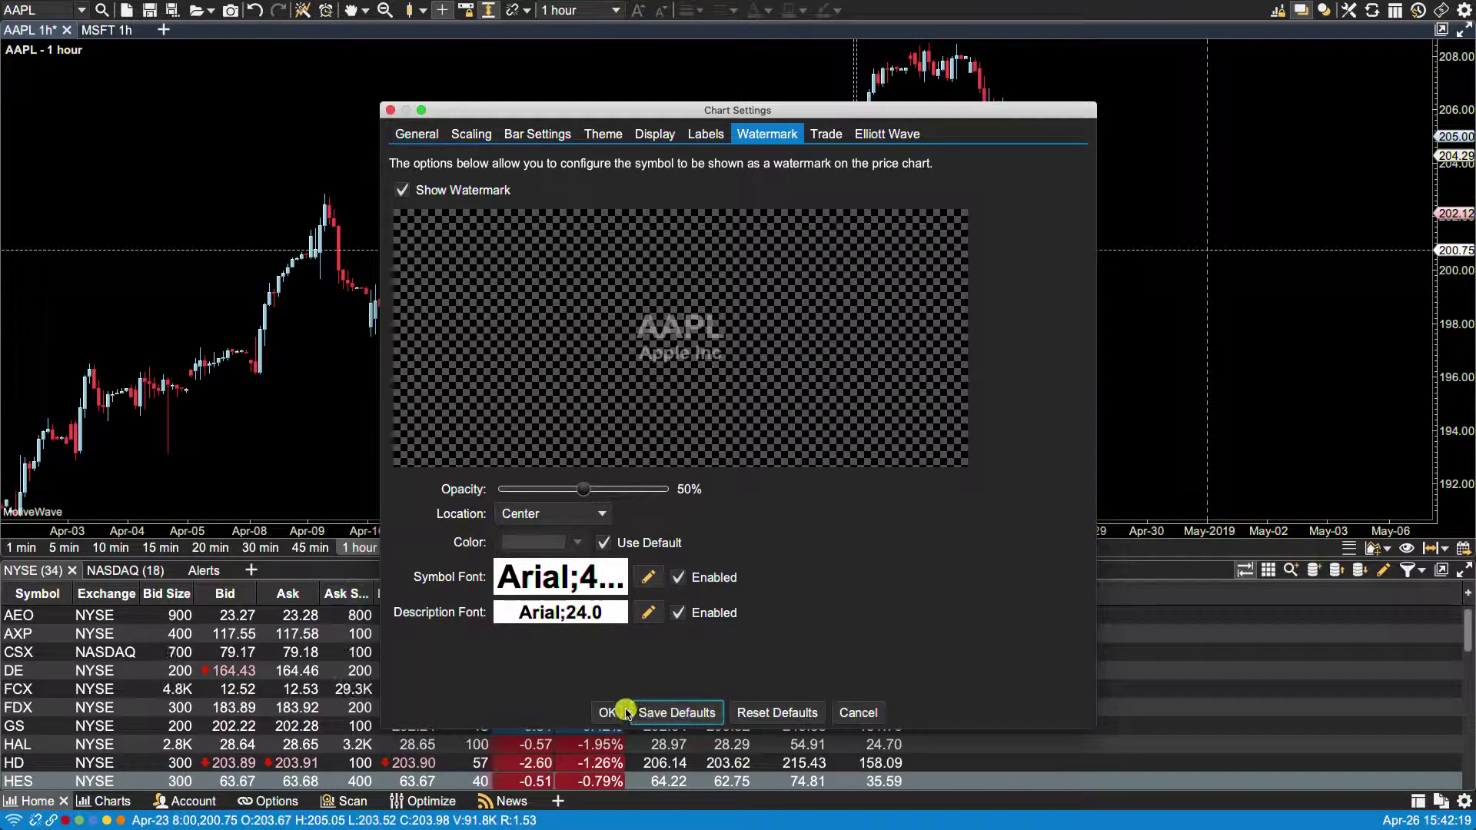
Apply the AAPL watermark settings, then switch to the MSFT 1h chart and check its settings without changes.
left_click(621, 713)
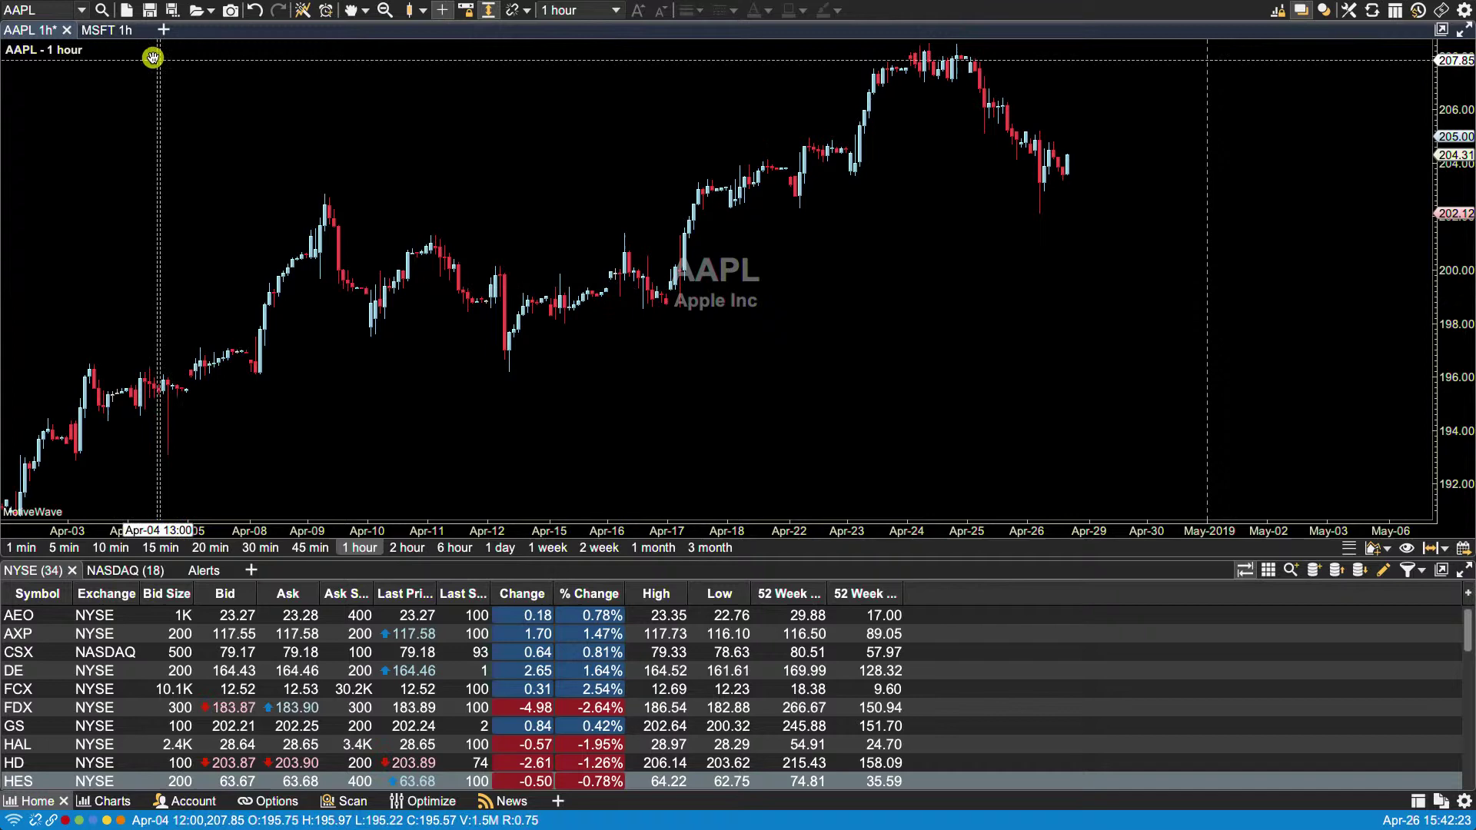
left_click(105, 29)
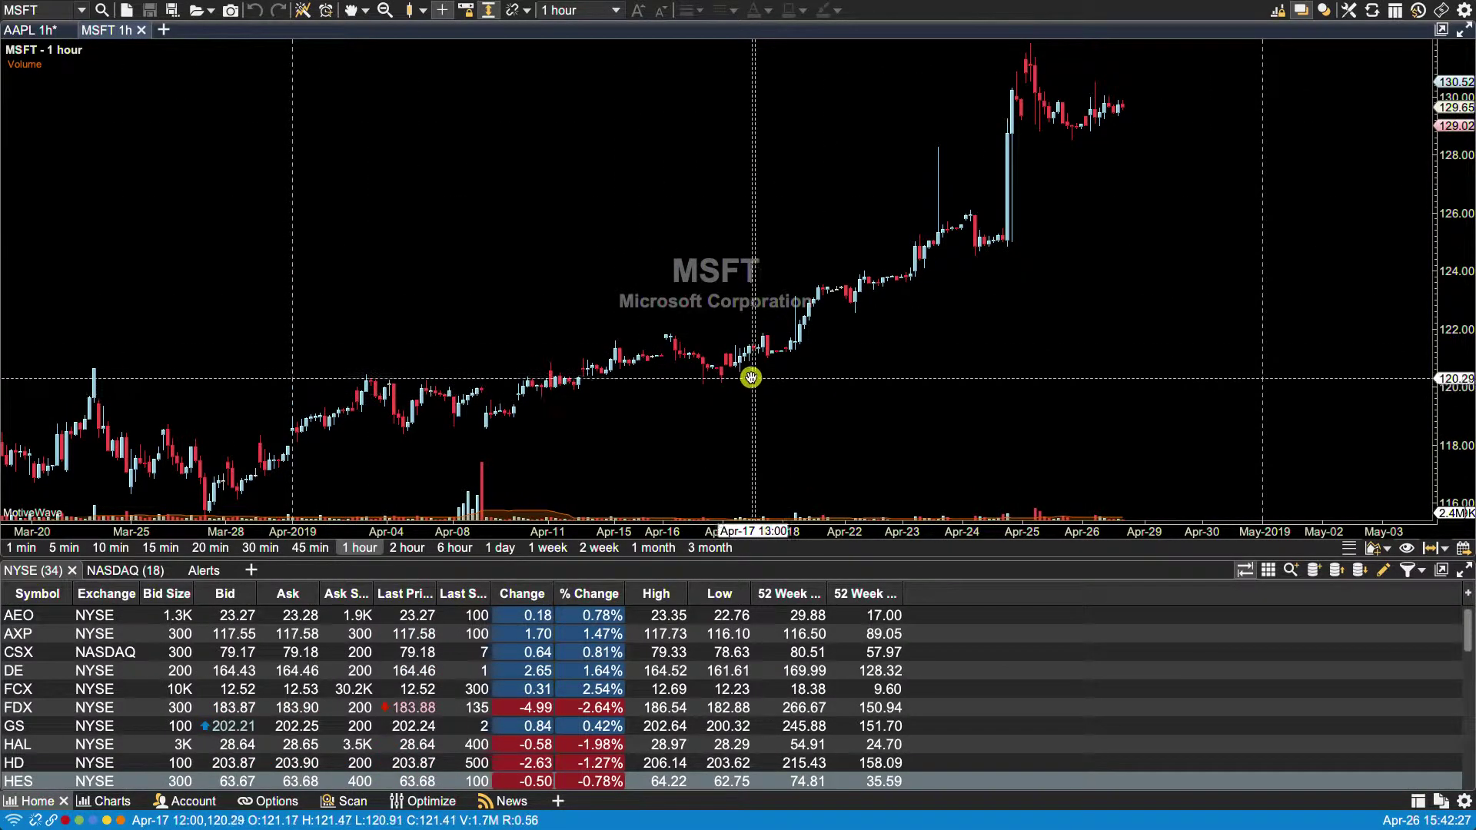
right_click(639, 186)
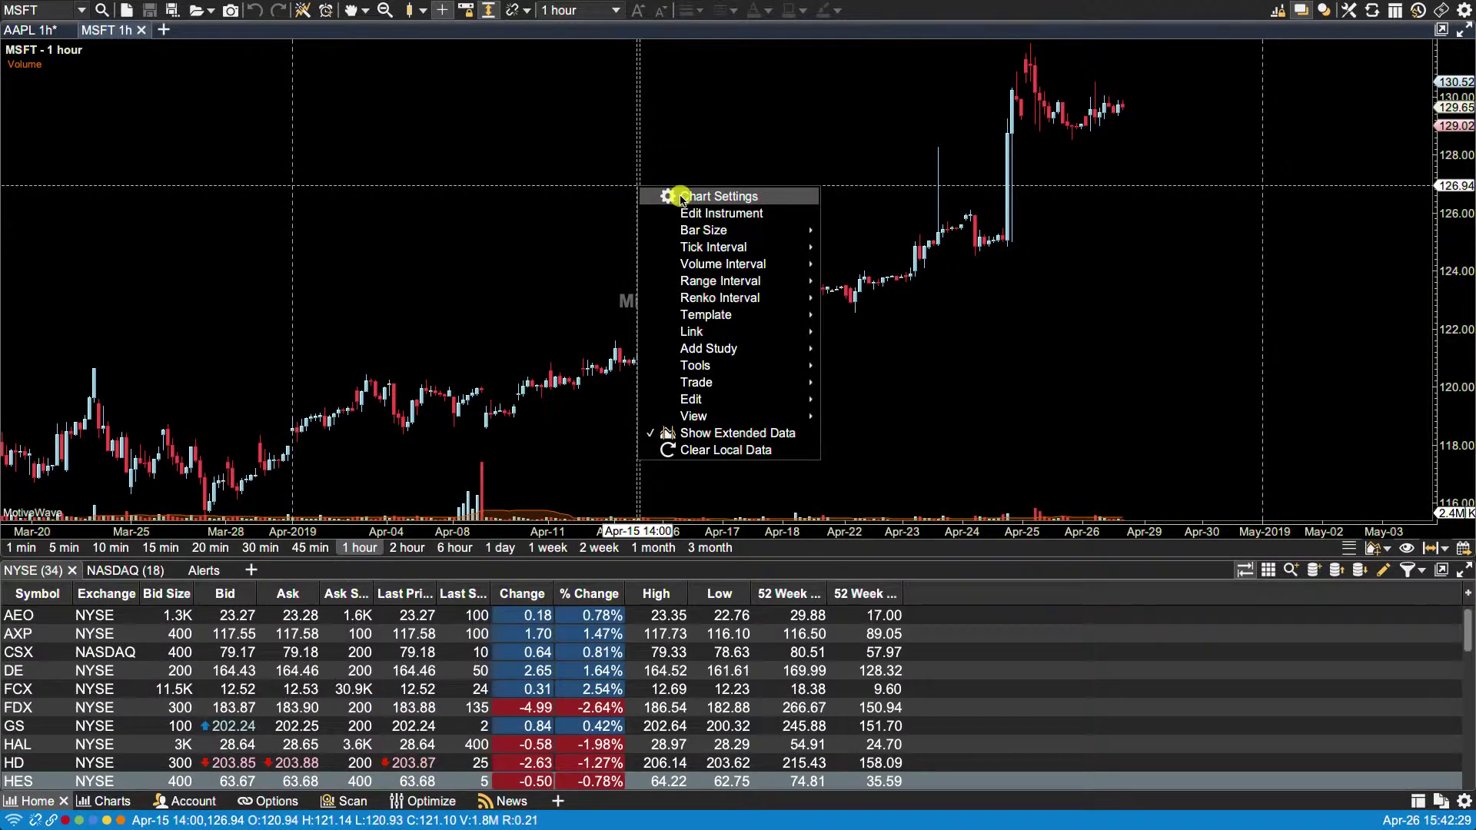
left_click(669, 198)
left_click(856, 736)
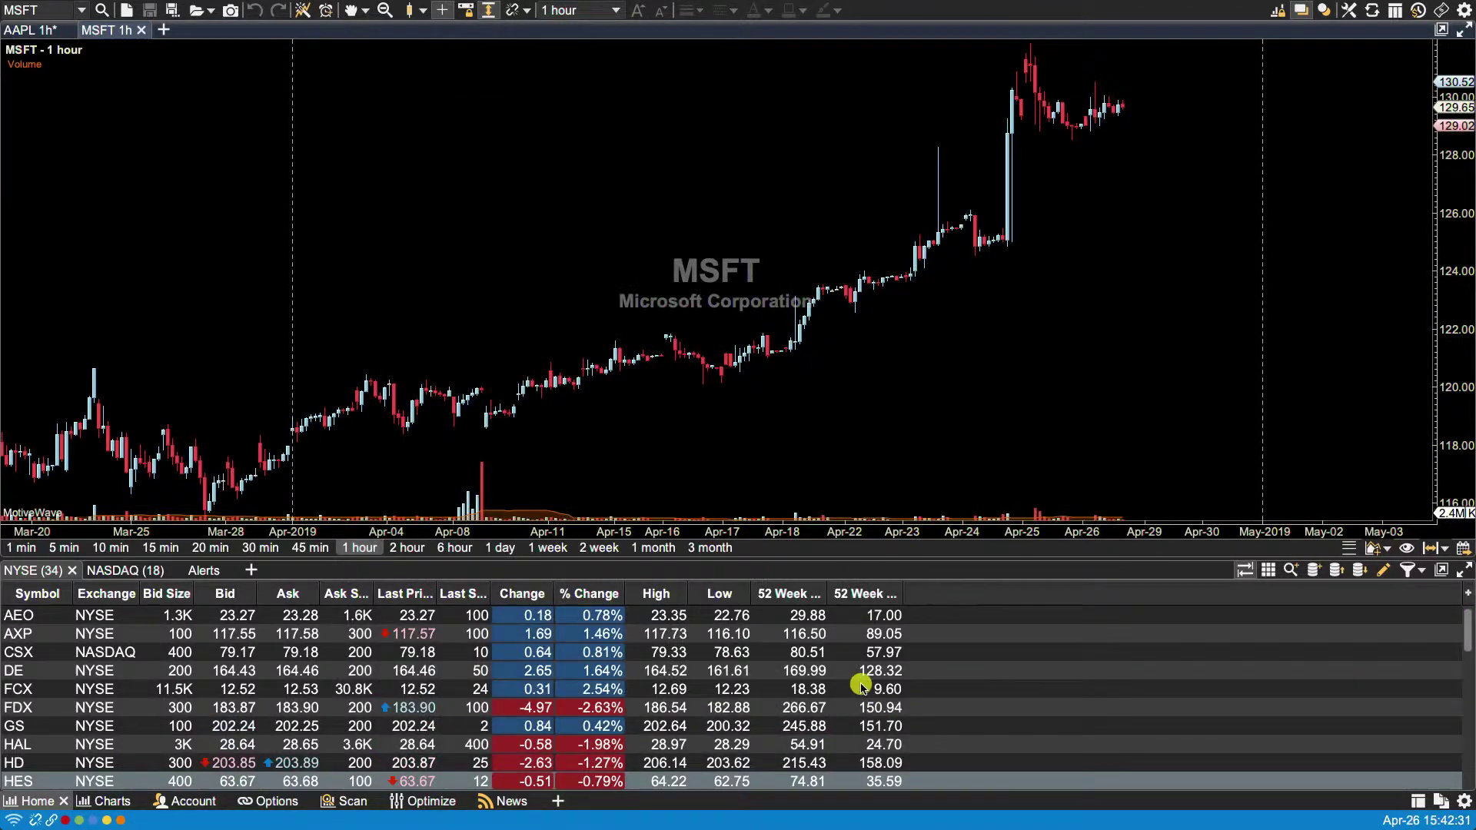
Disable the watermark's description font, save this as the default, and return to the AAPL chart.
double_click(602, 208)
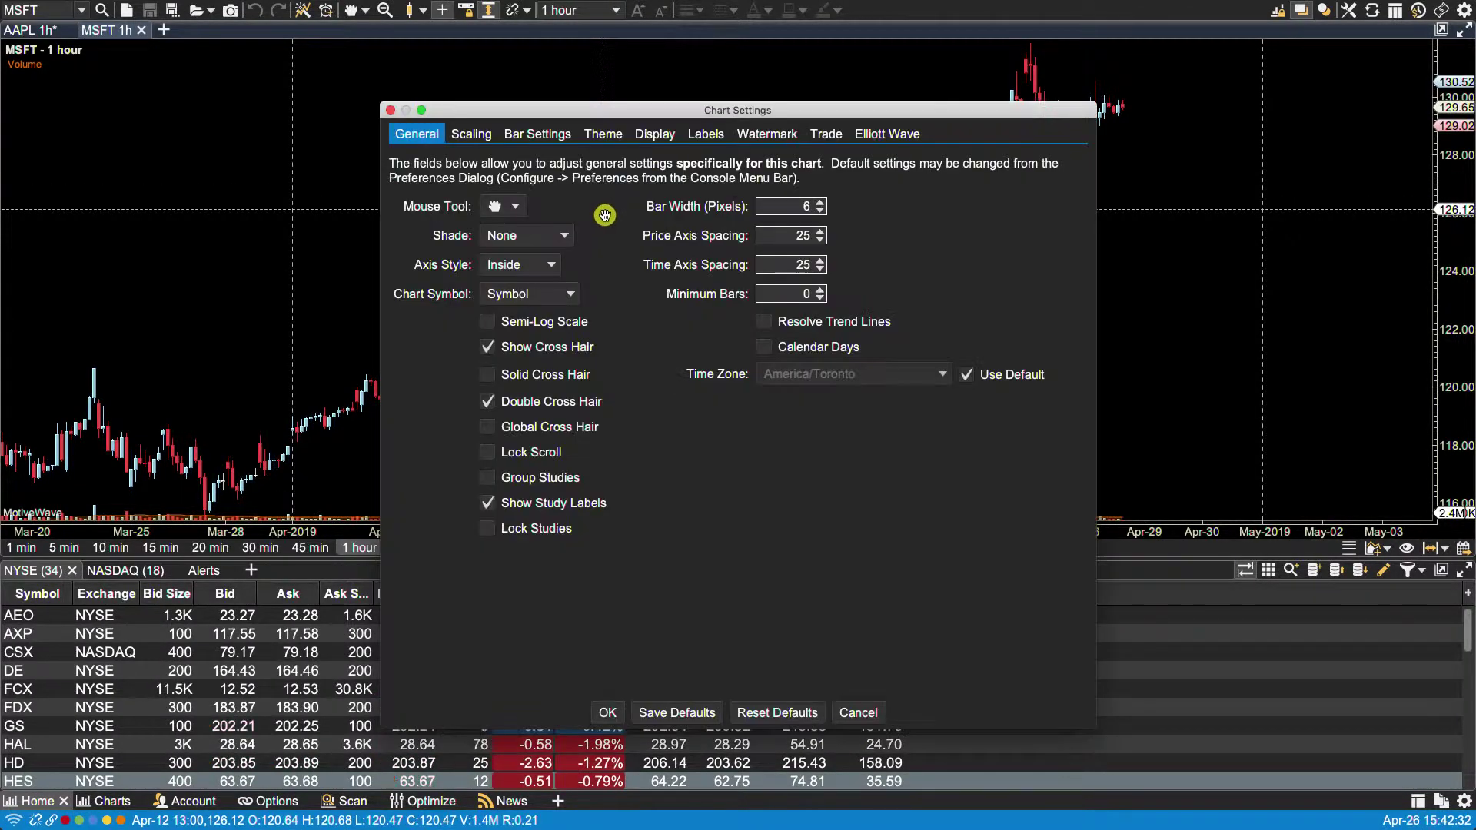
left_click(761, 134)
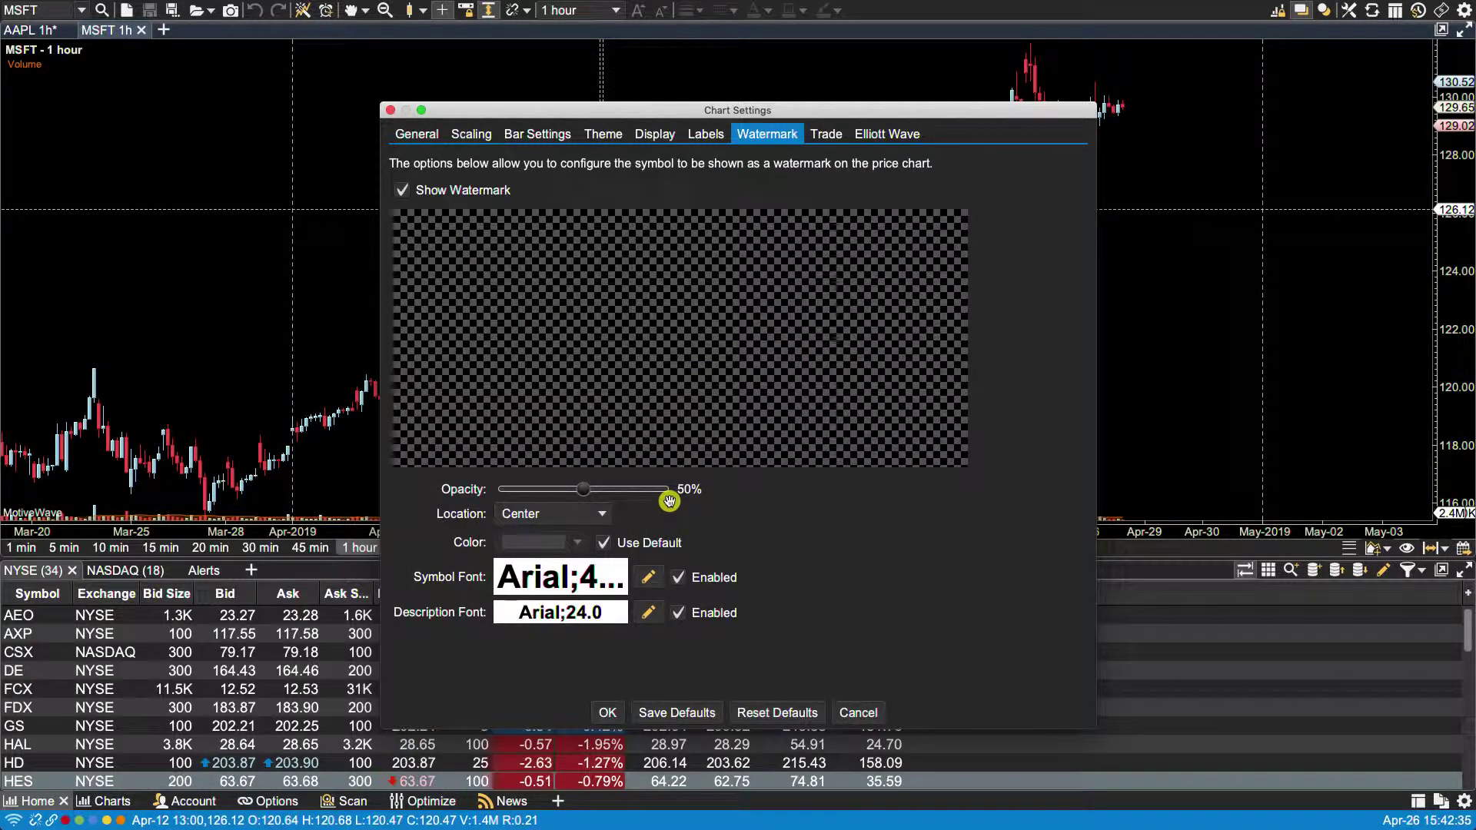
left_click(680, 615)
left_click(680, 615)
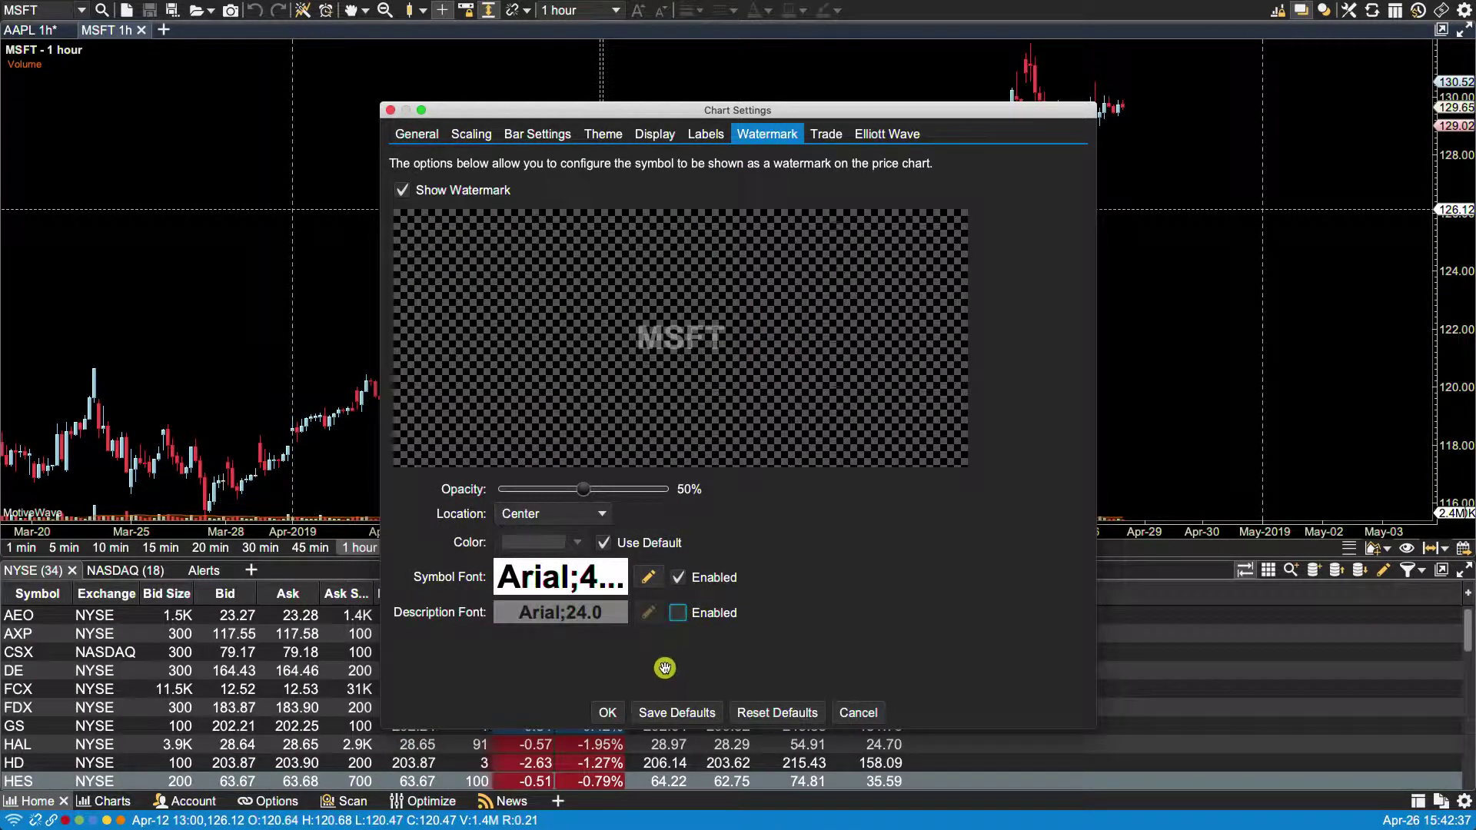
left_click(663, 707)
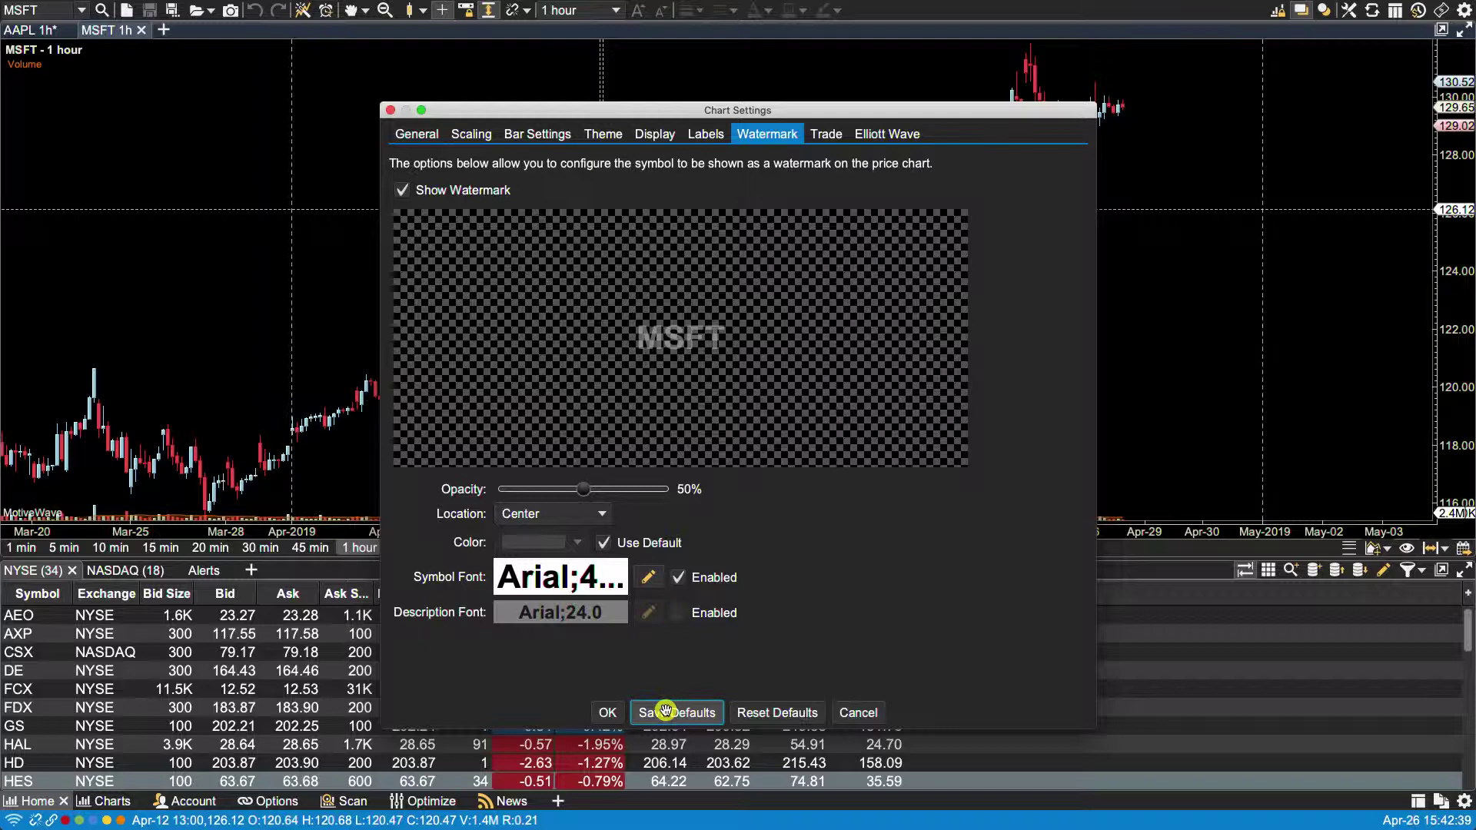
left_click(610, 713)
left_click(46, 25)
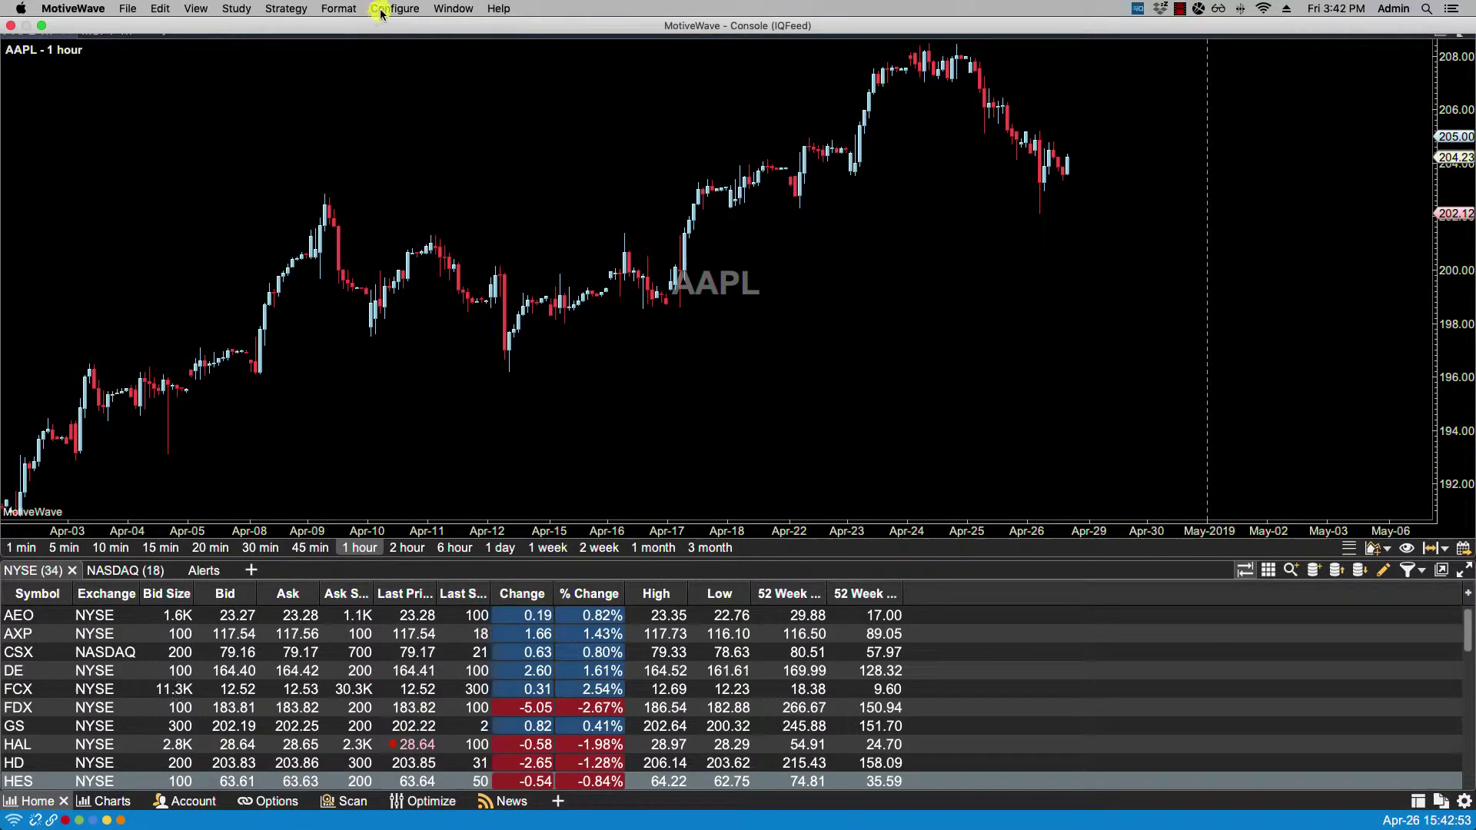
Open Configure > Preferences.
left_click(381, 13)
left_click(405, 93)
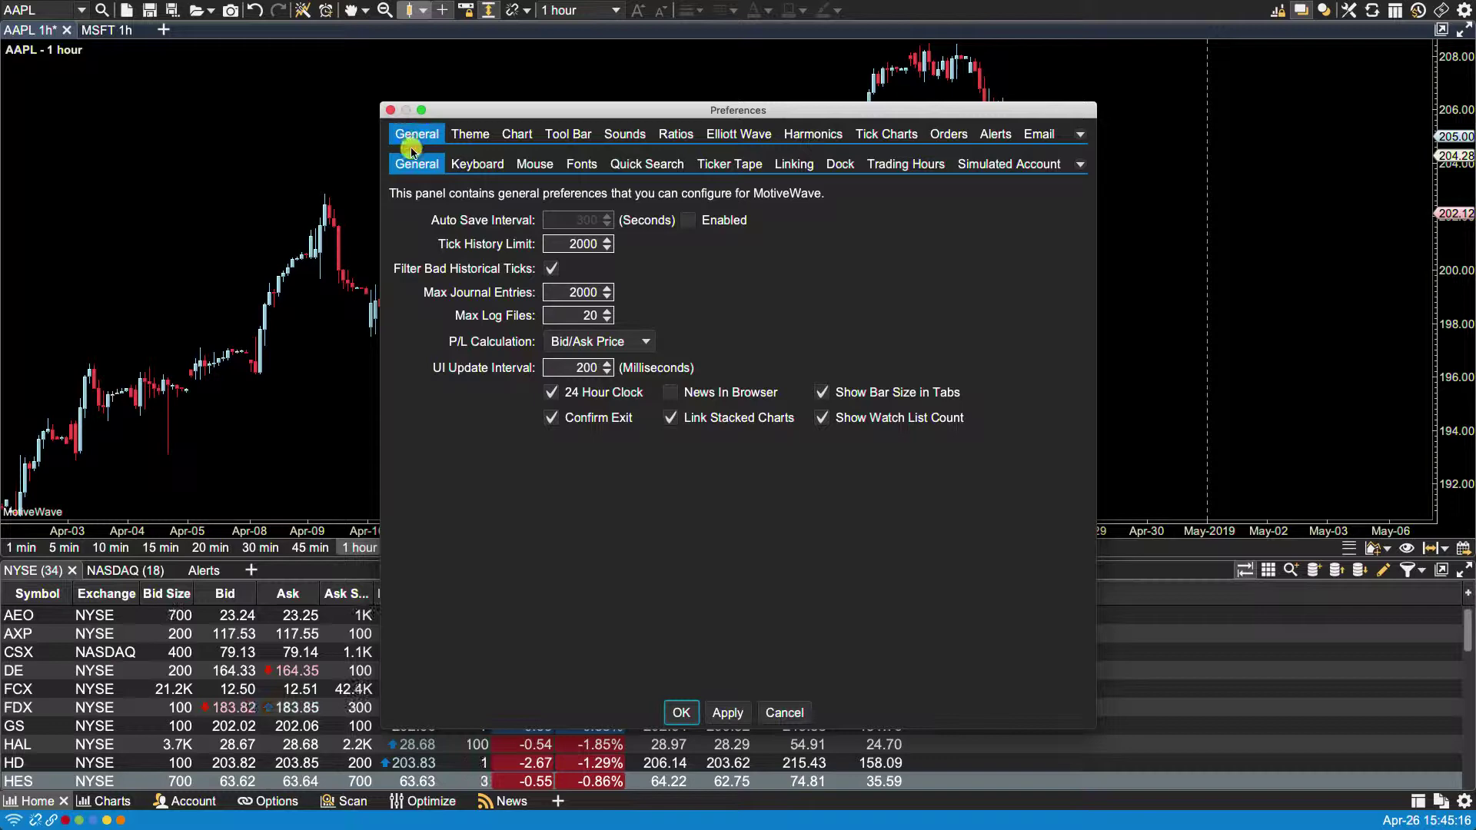
Go to the Watermark preferences, showing MWLogo.png at 65% opacity, bottom right.
left_click(1084, 164)
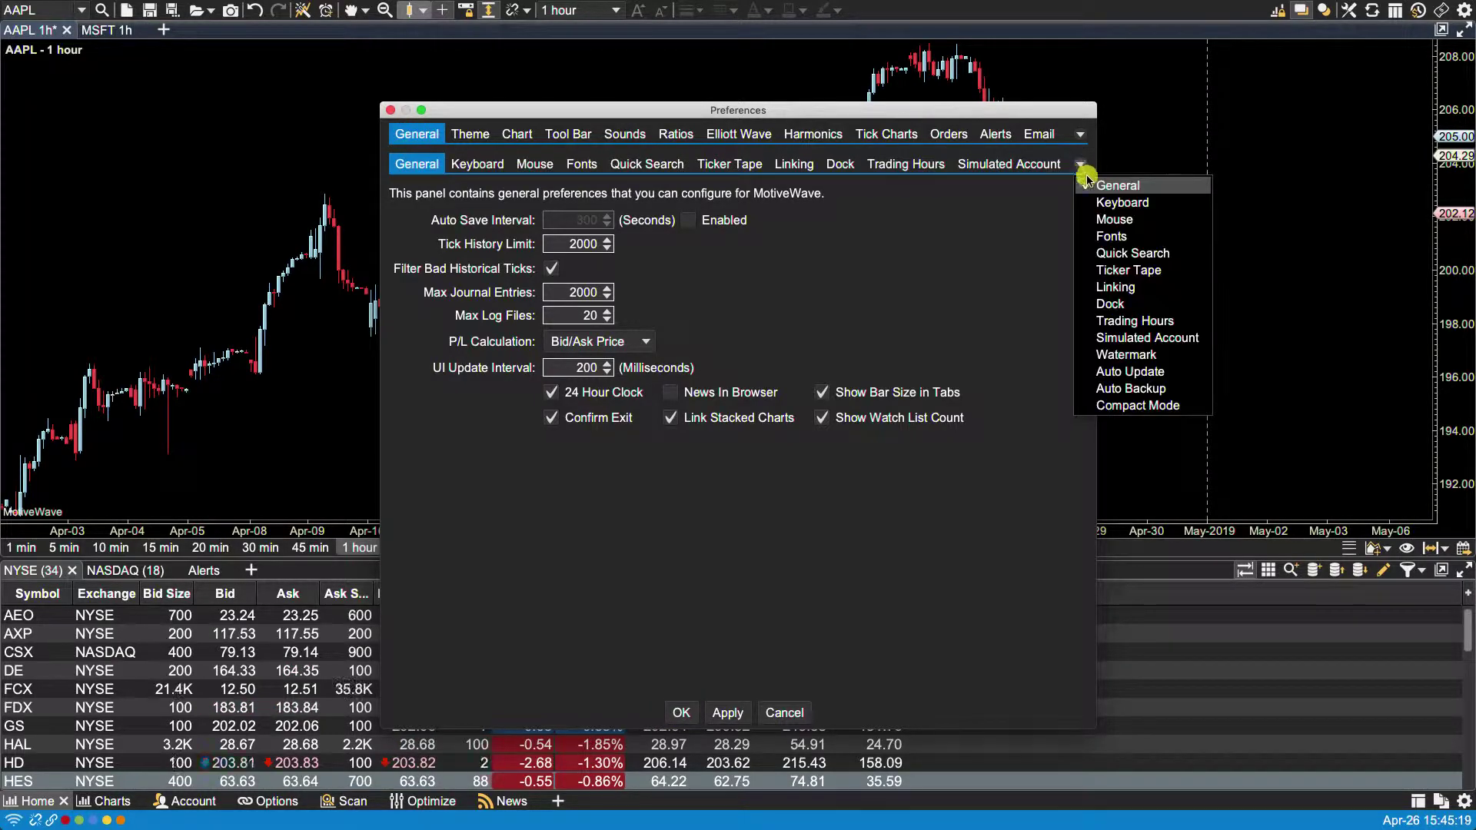
left_click(1110, 354)
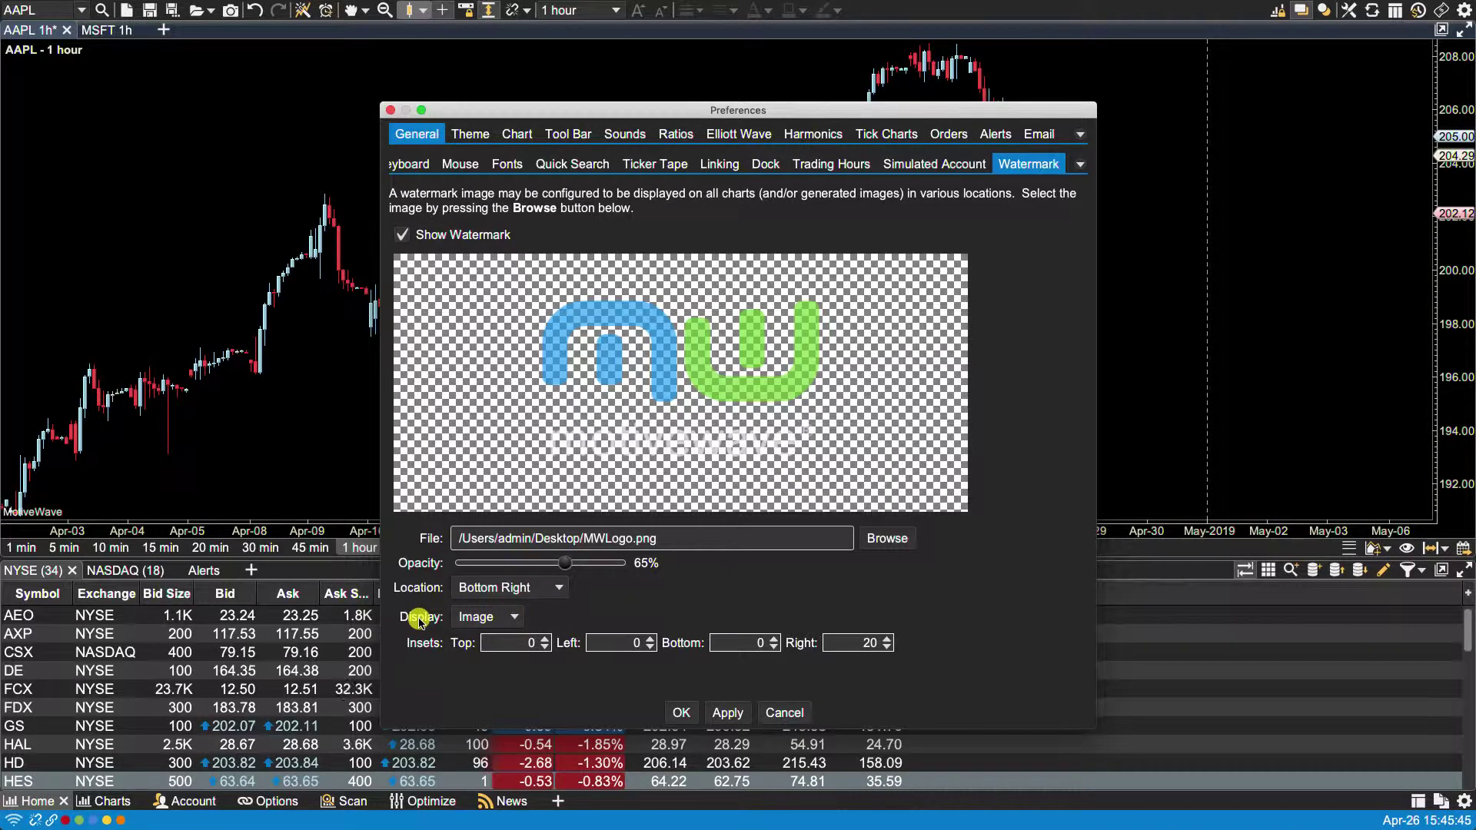
Try the Image display mode, then set the watermark Display to All.
left_click(476, 619)
left_click(470, 658)
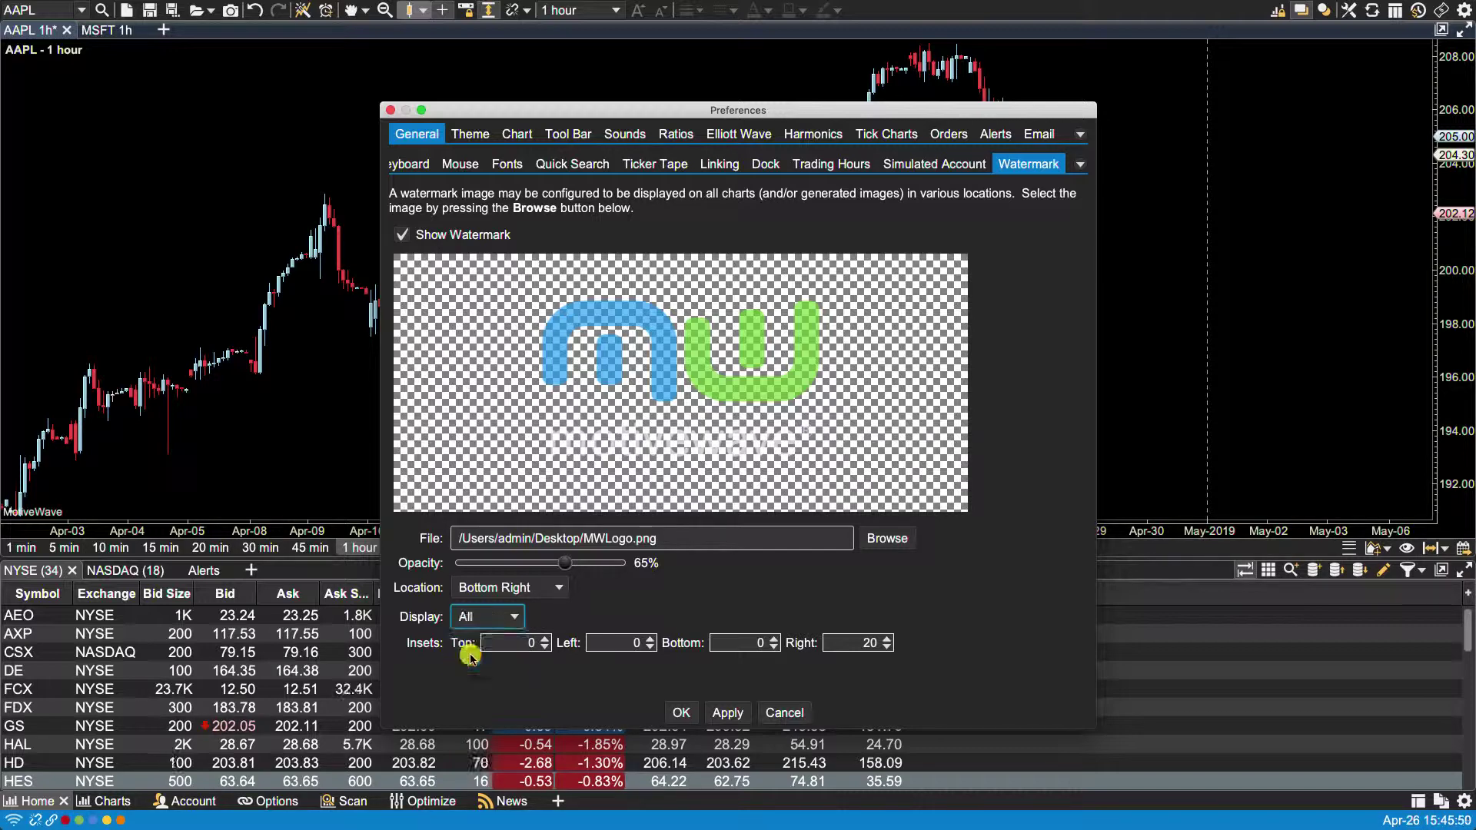
left_click(486, 619)
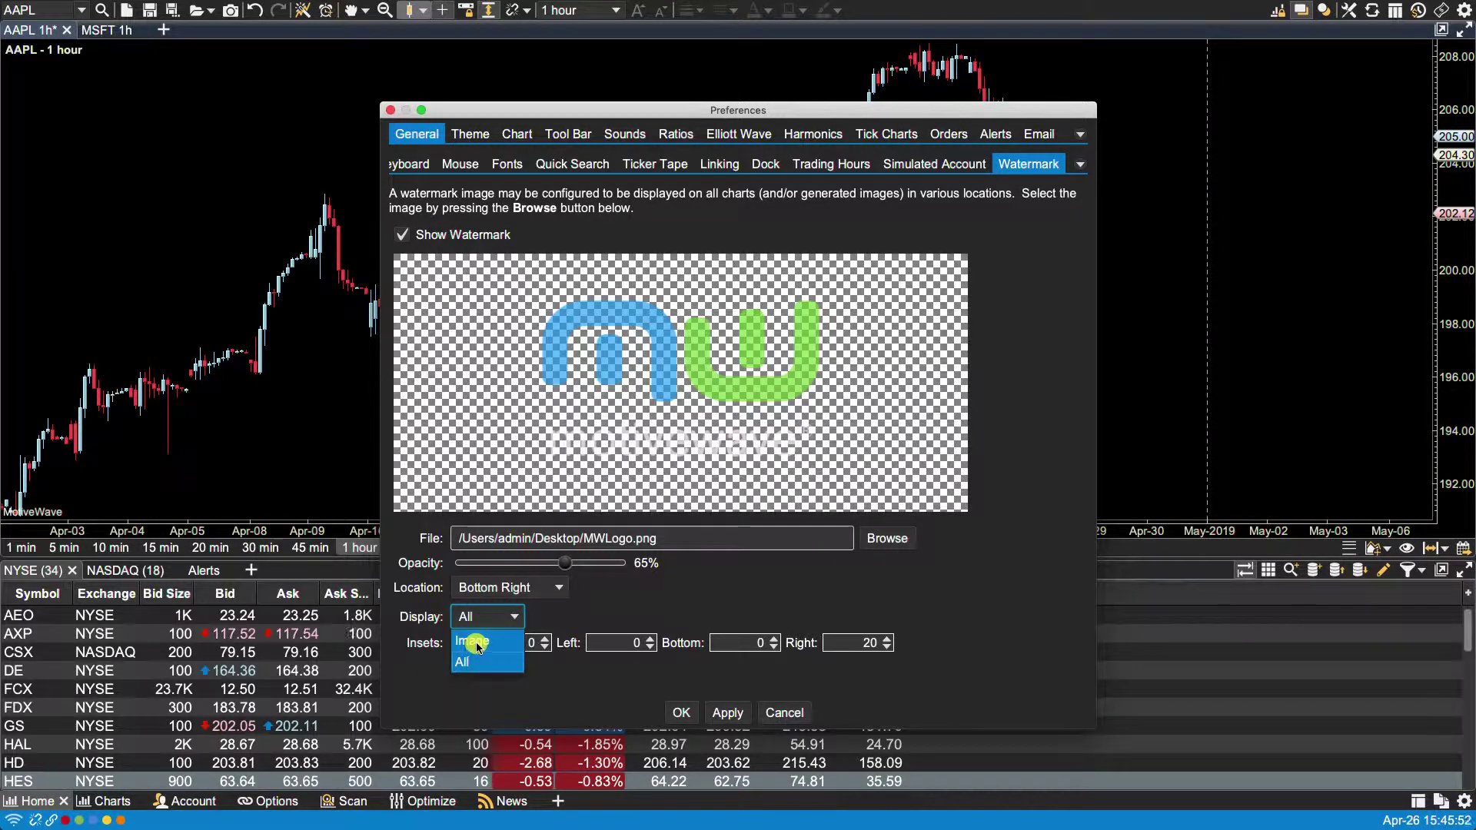
left_click(477, 642)
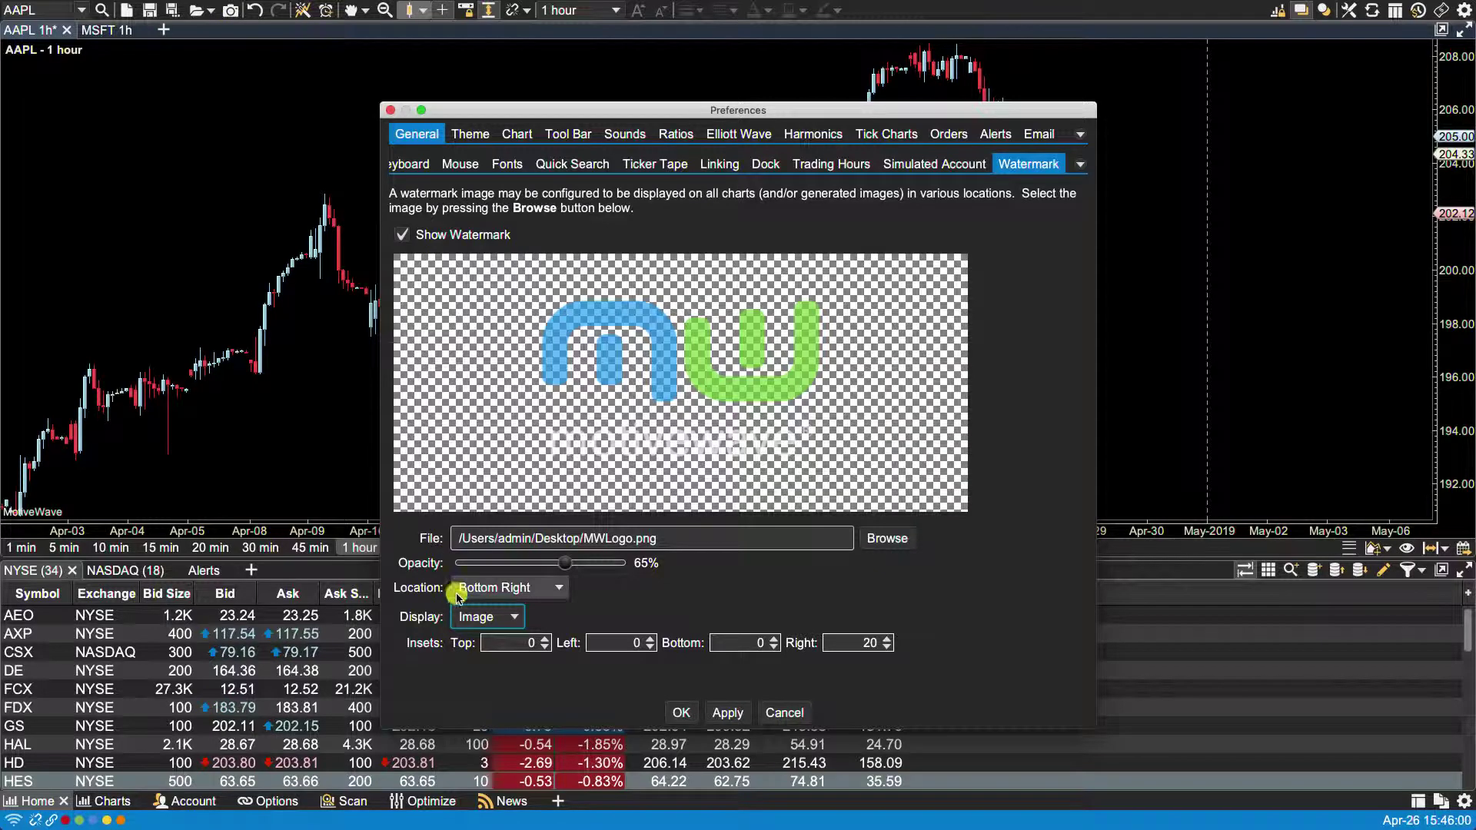
left_click(469, 618)
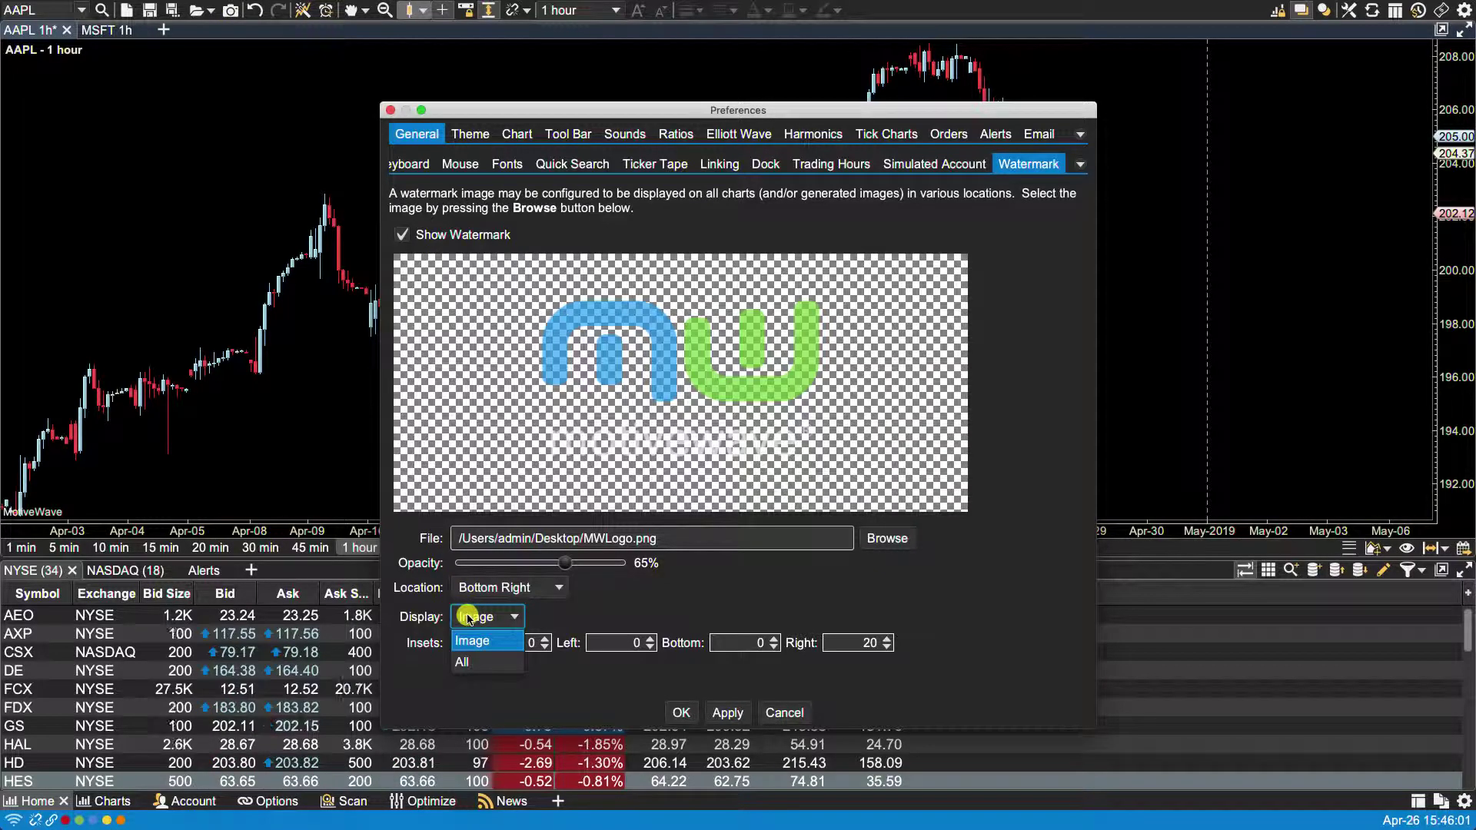
left_click(469, 662)
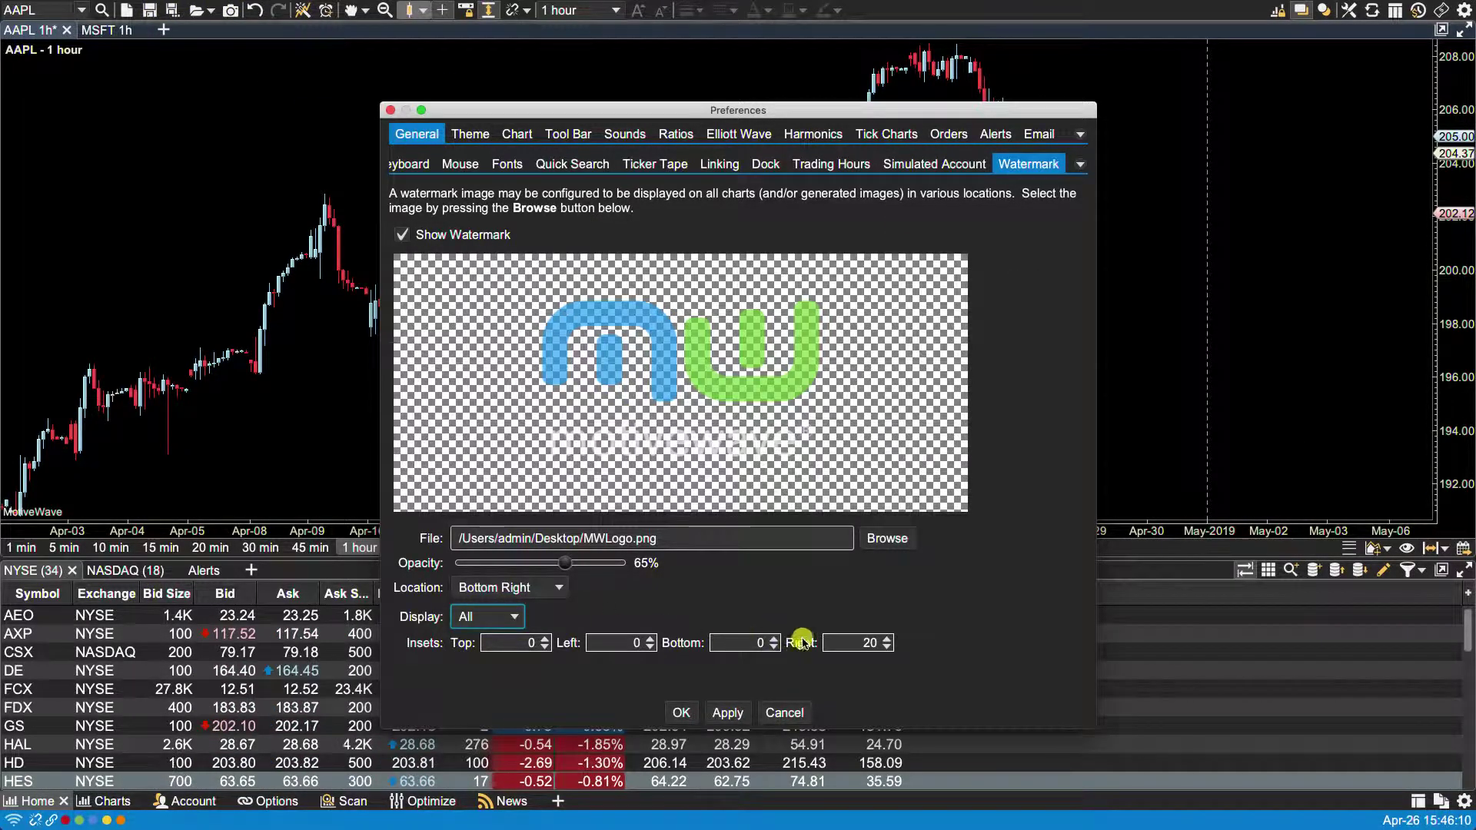
left_click(869, 644)
Apply the logo watermark with a right inset of 20, after previewing 0, and close Preferences.
type("20")
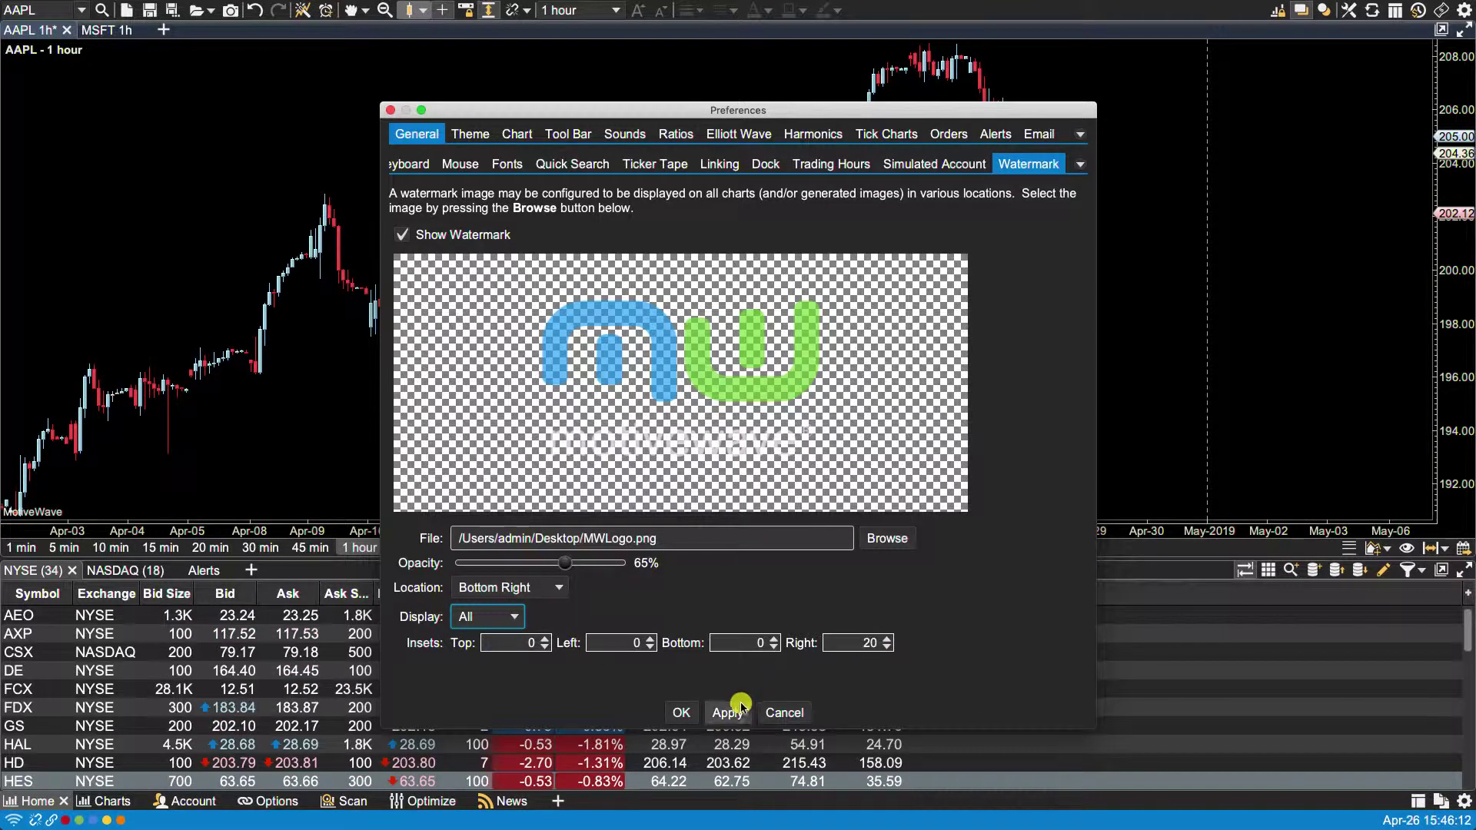
left_click(727, 713)
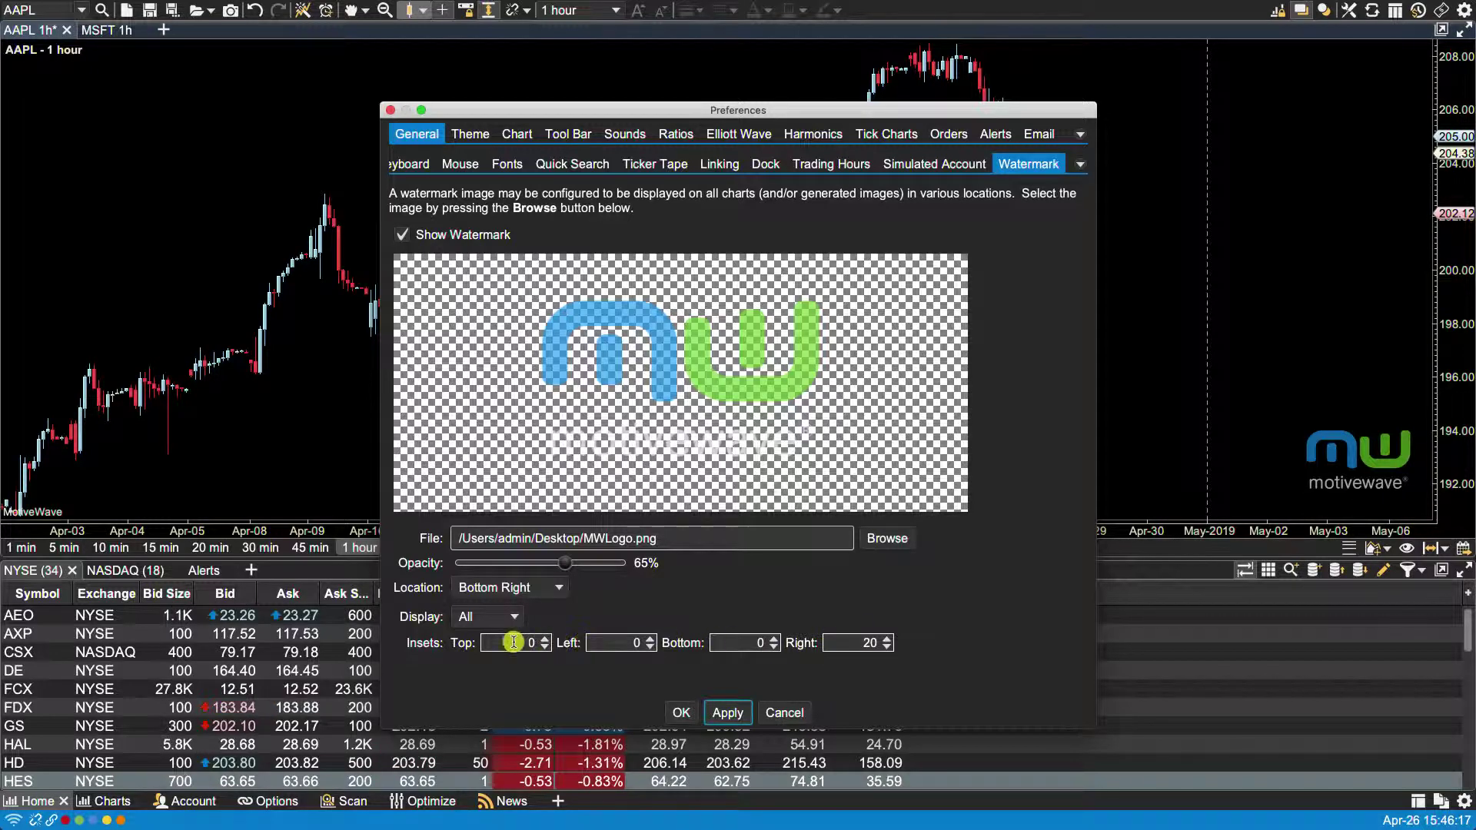
left_click(860, 644)
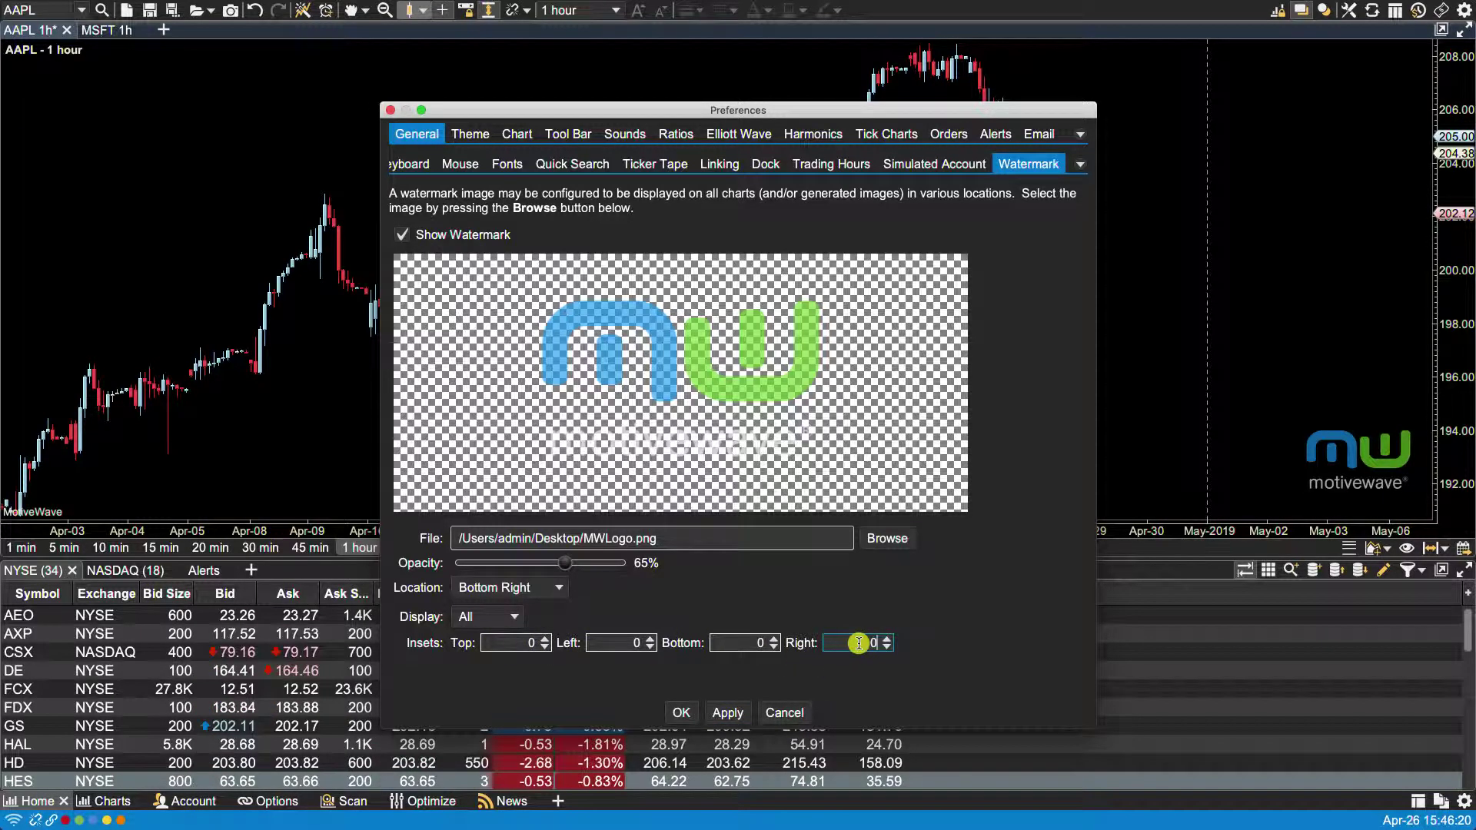
left_click(730, 712)
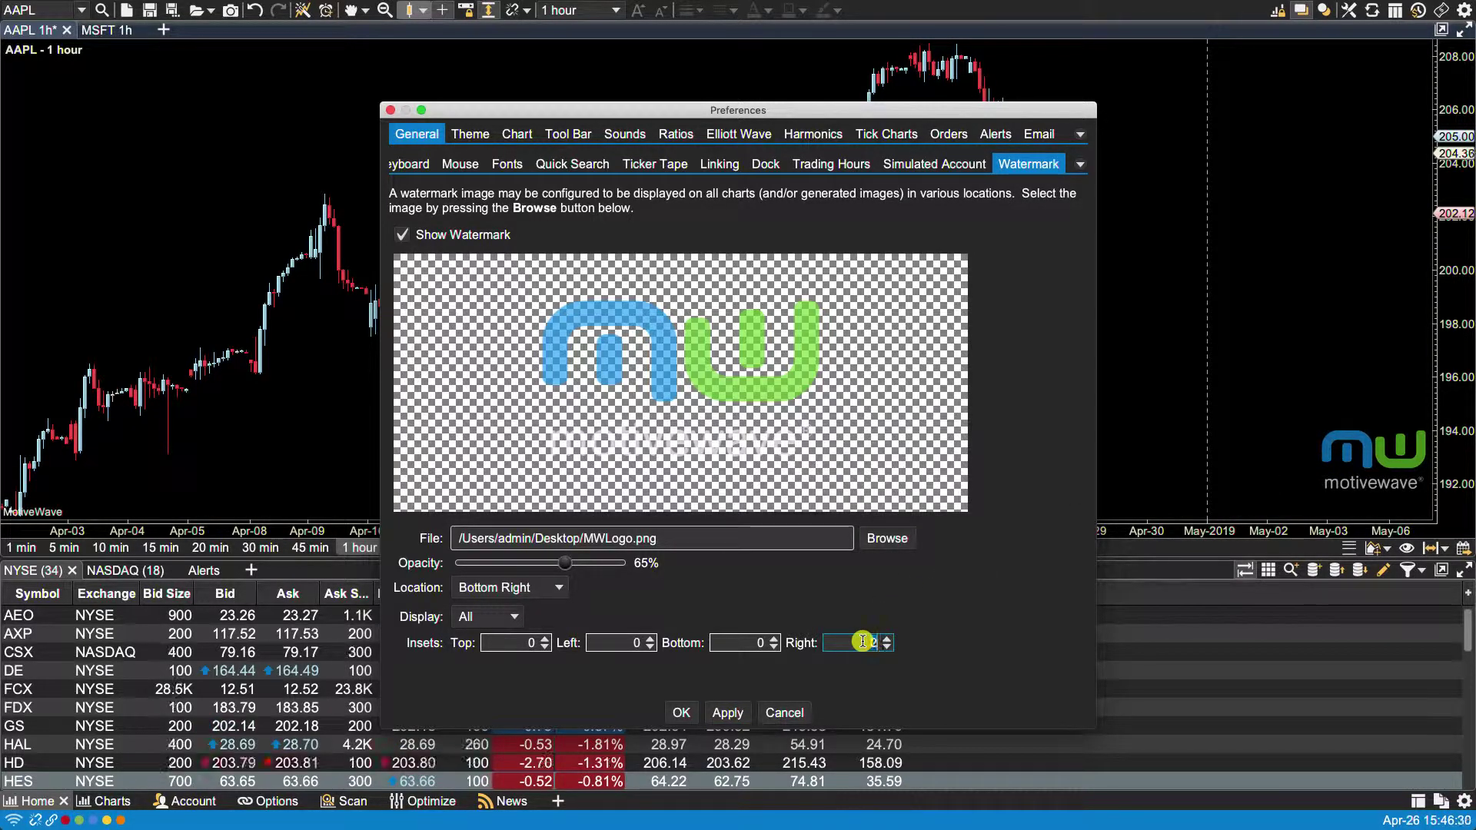
type("20")
left_click(736, 709)
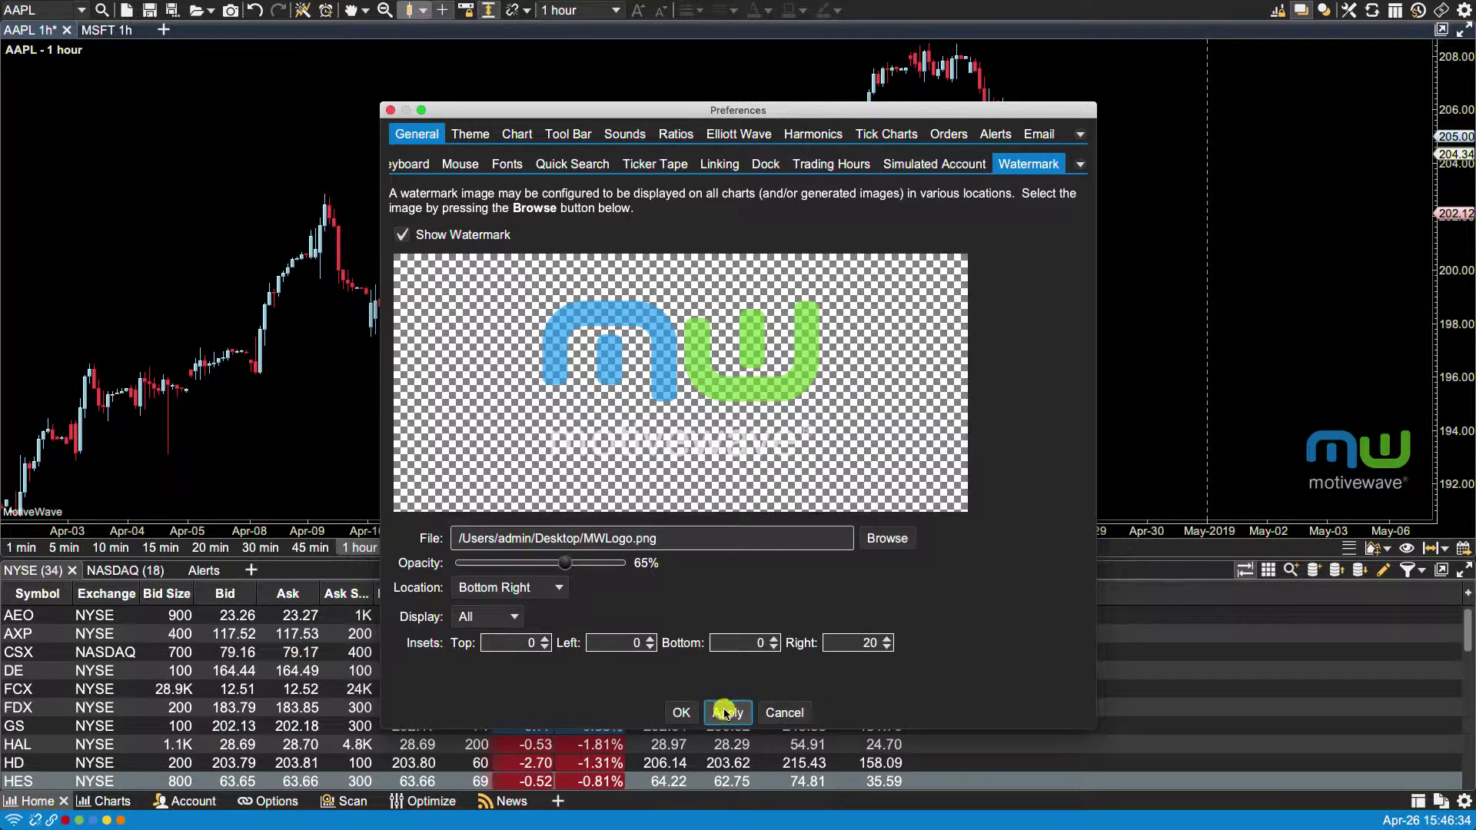
left_click(681, 711)
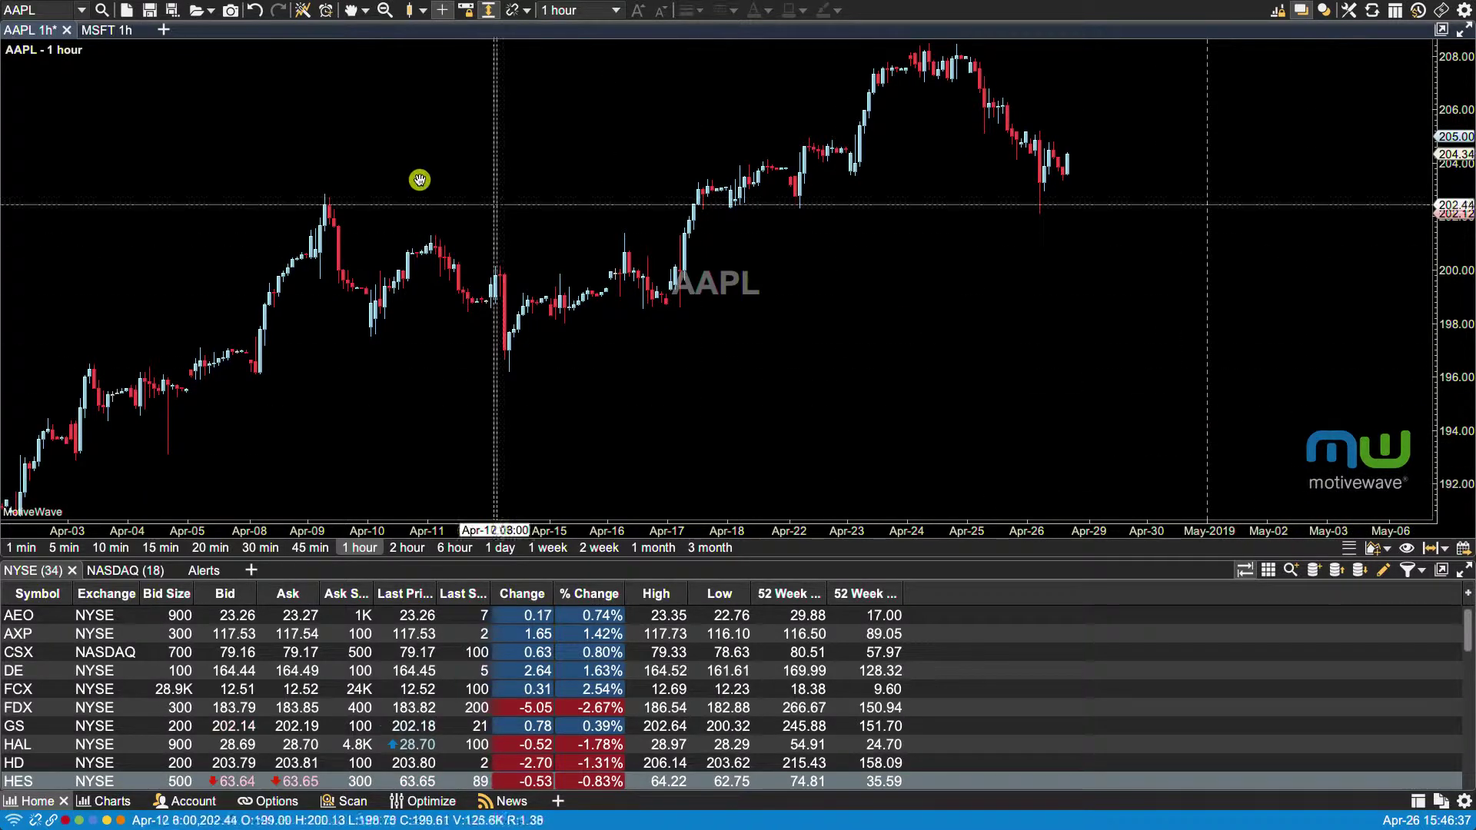
Save a PNG snapshot of the watermarked MSFT 1-hour chart to the Desktop.
left_click(112, 33)
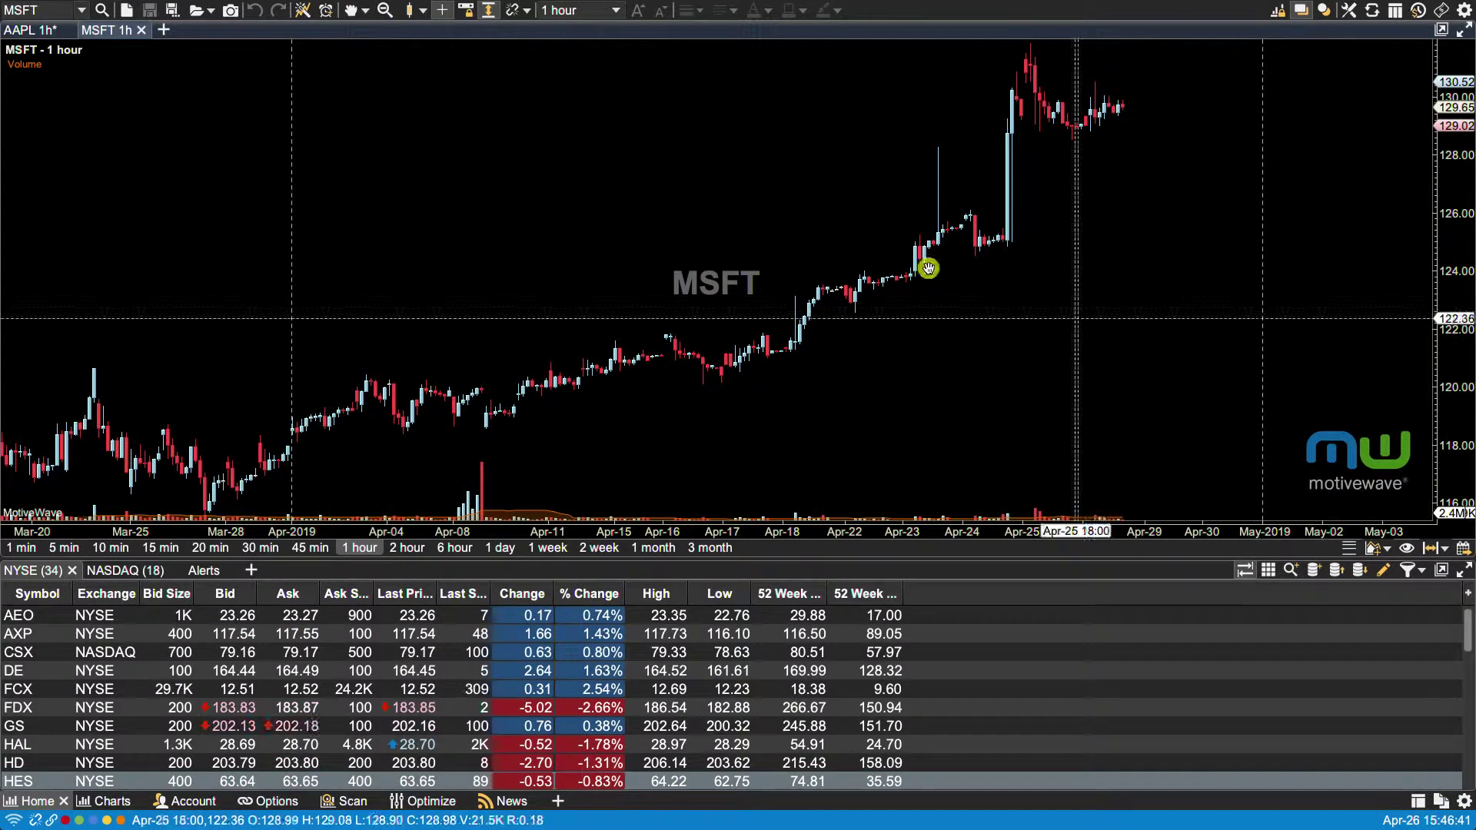
left_click(229, 12)
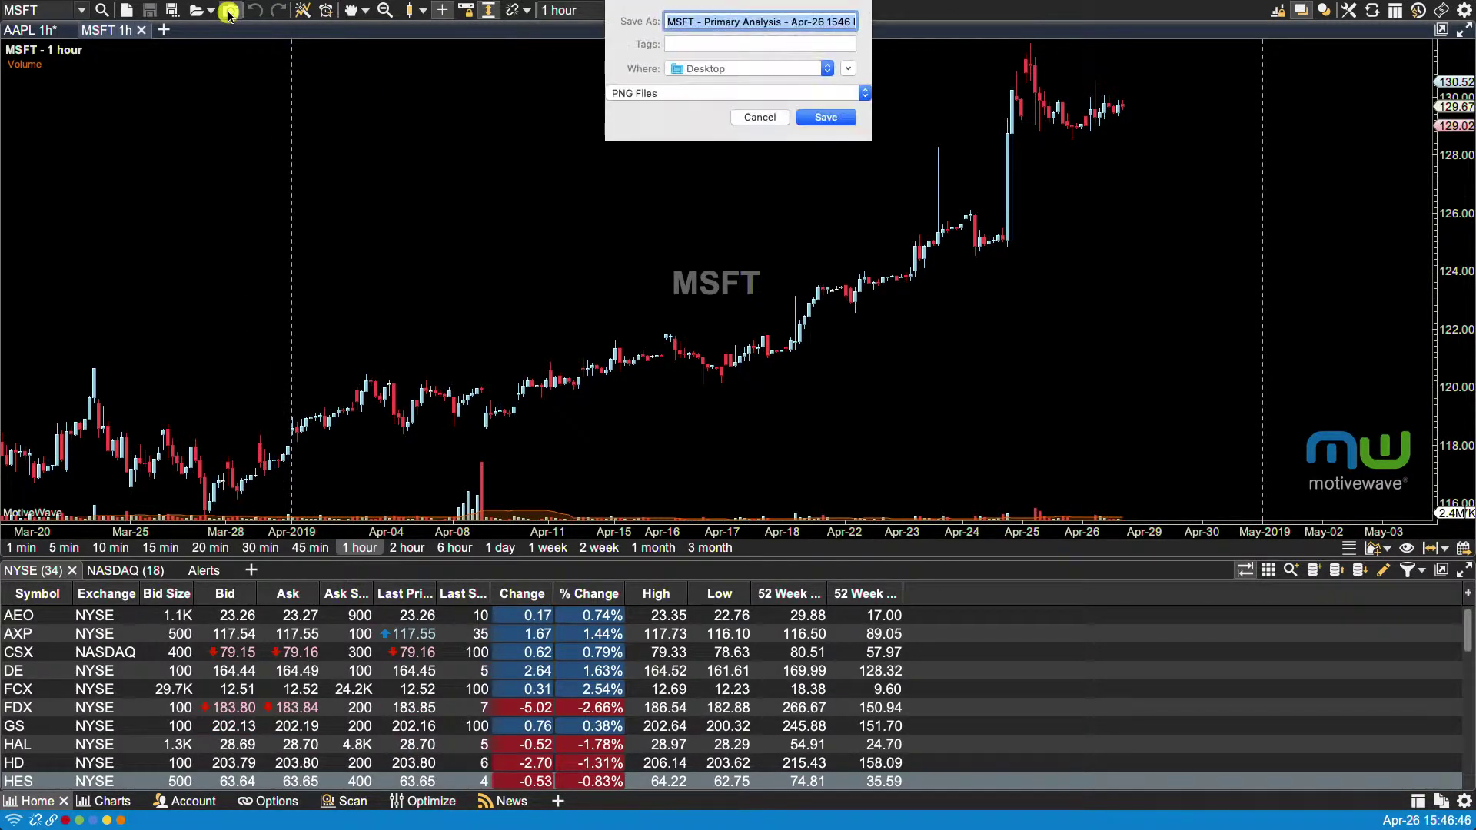
left_click(827, 117)
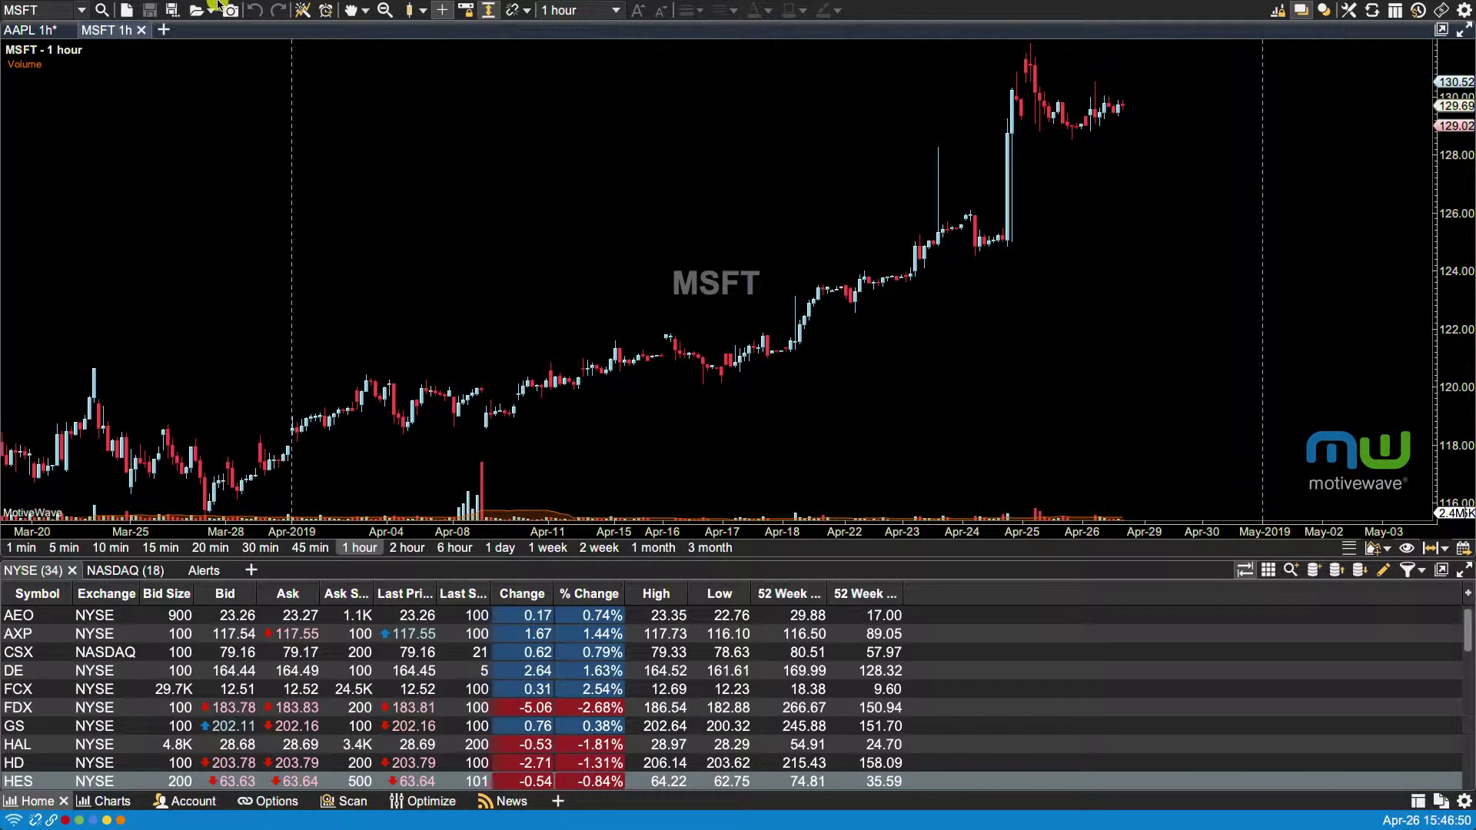
left_click(40, 26)
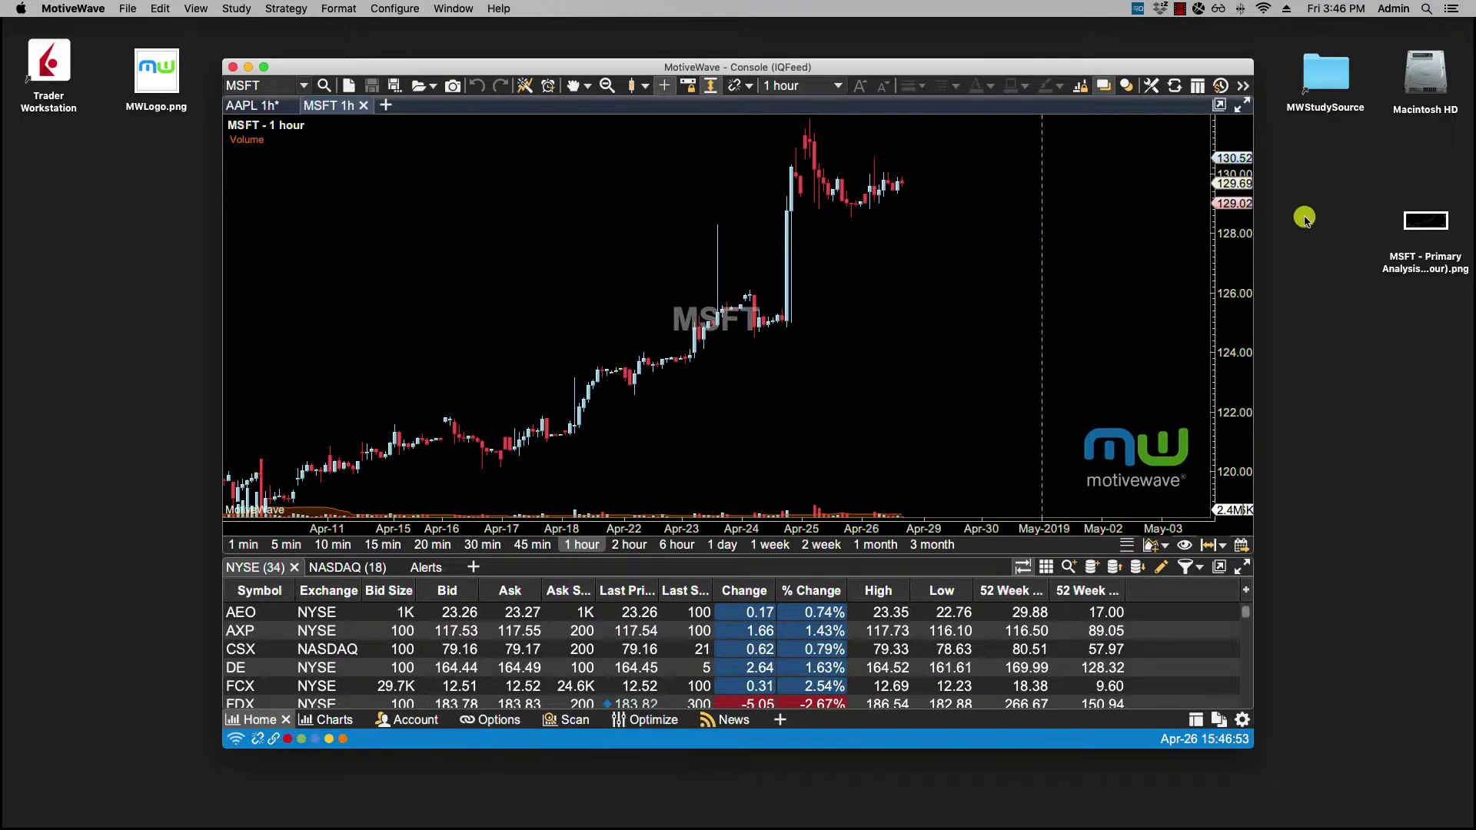
double_click(1397, 223)
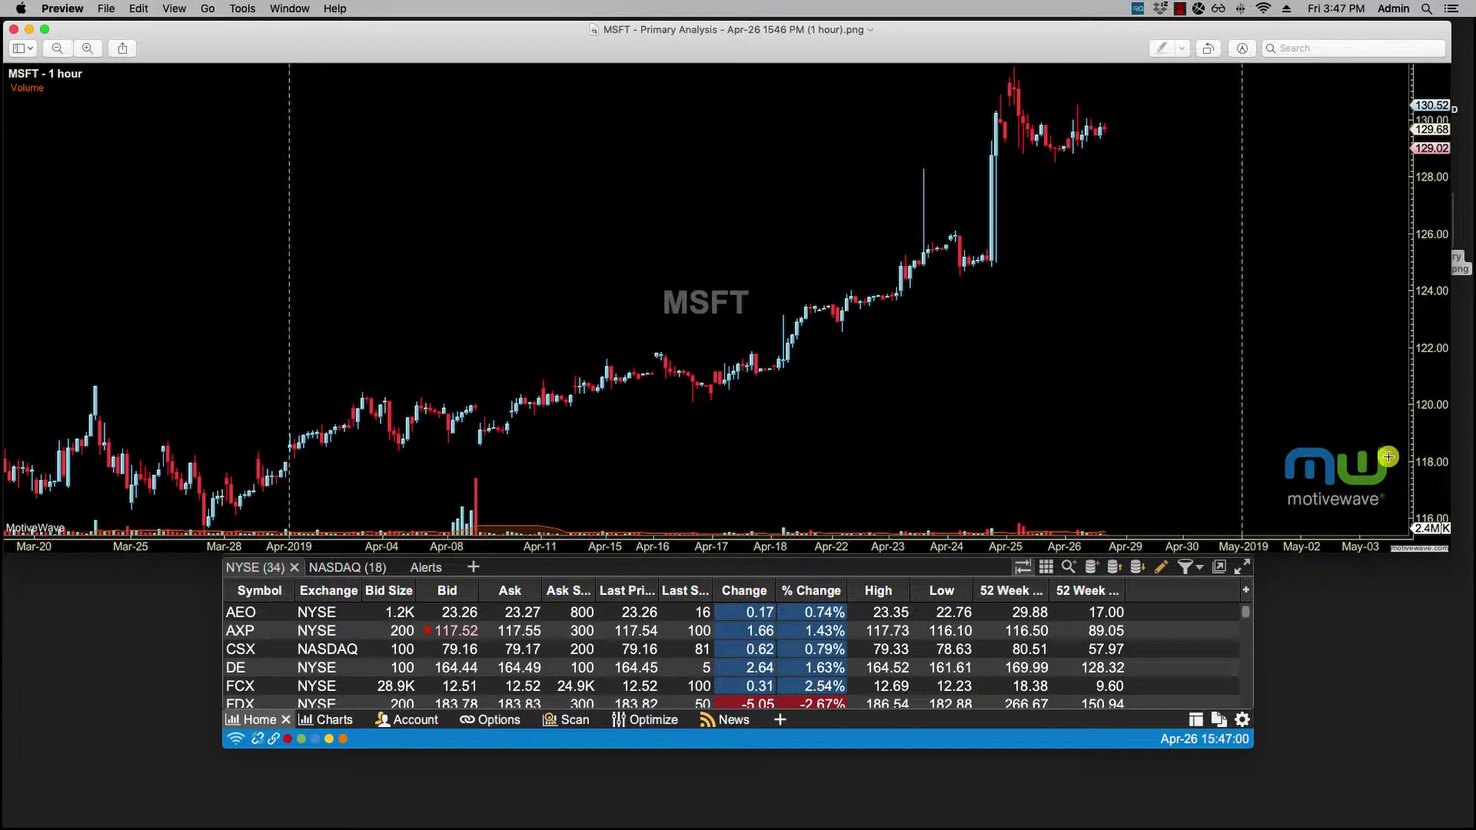
left_click(13, 30)
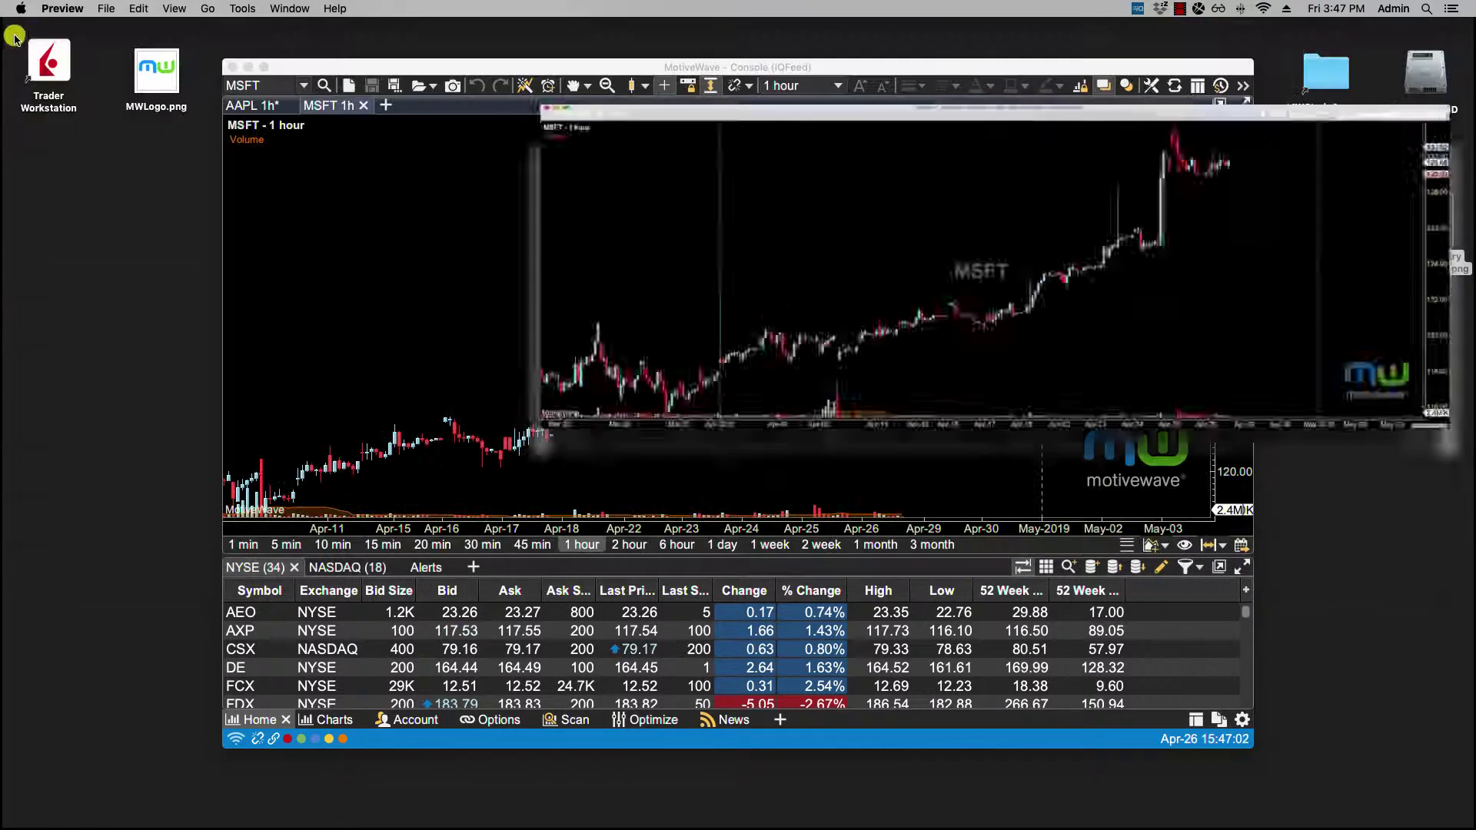
left_click(259, 68)
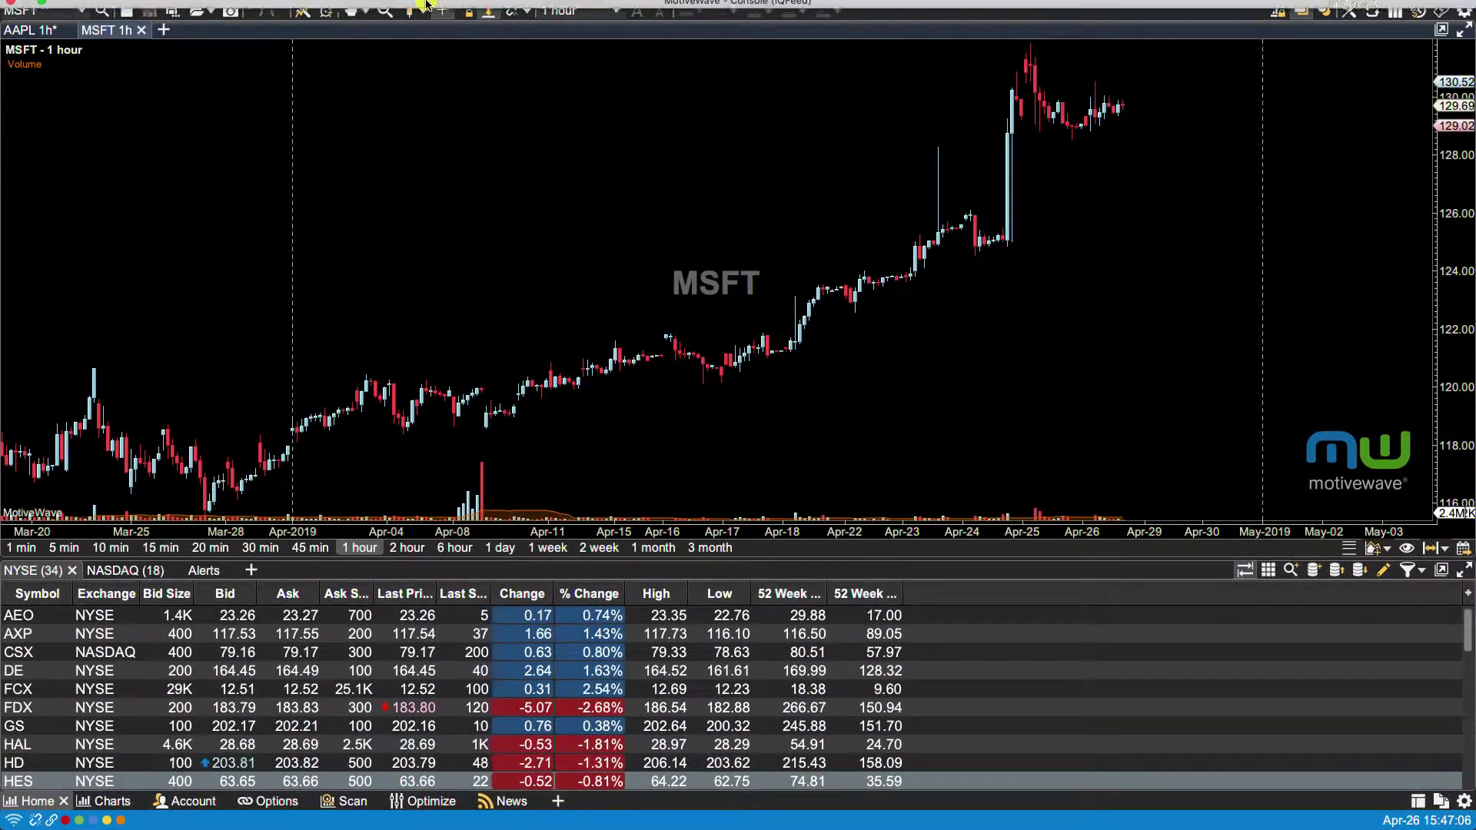
Open the Watermark panel under Configure > Preferences.
left_click(403, 10)
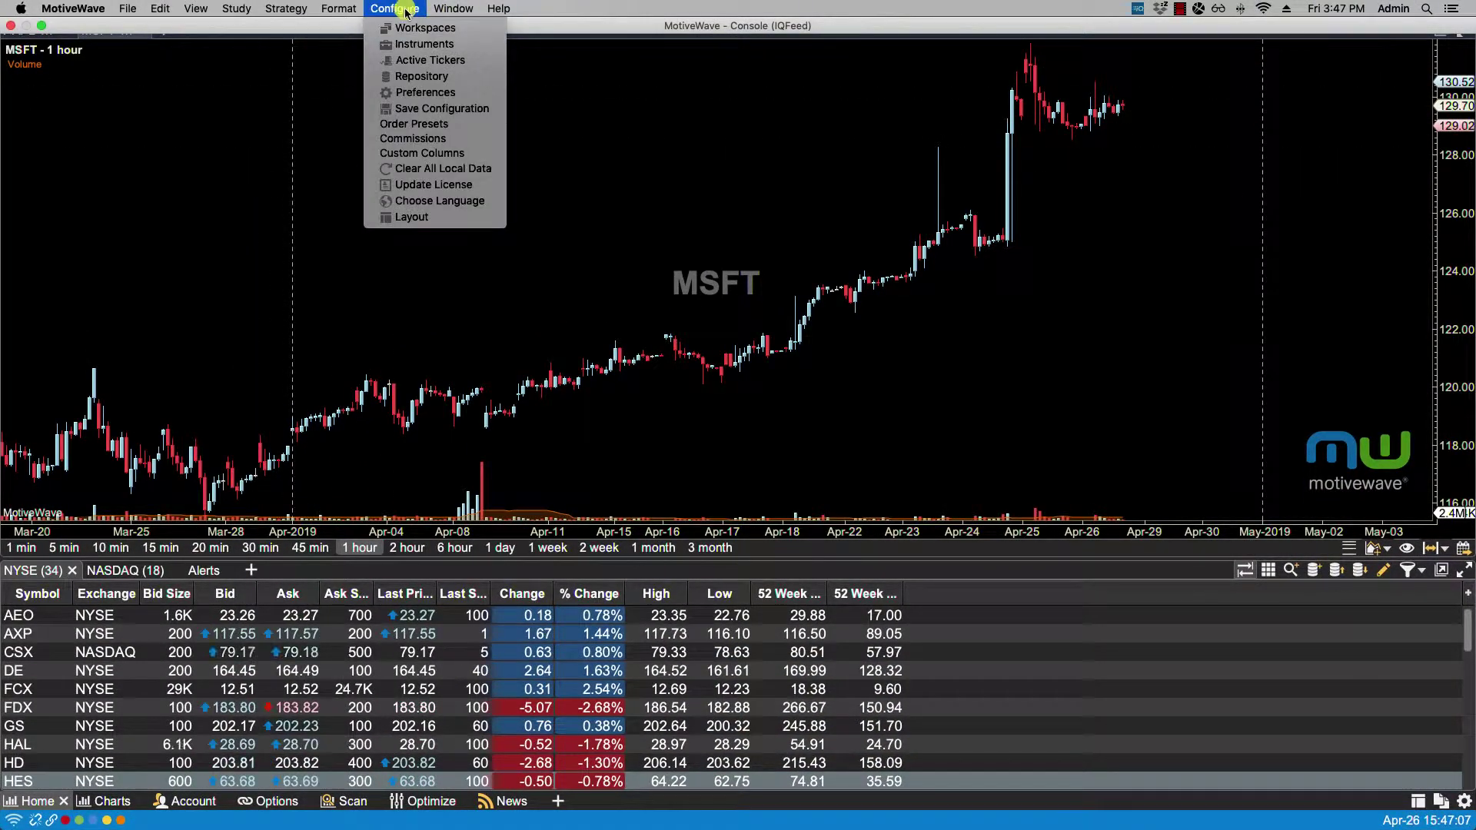
left_click(425, 93)
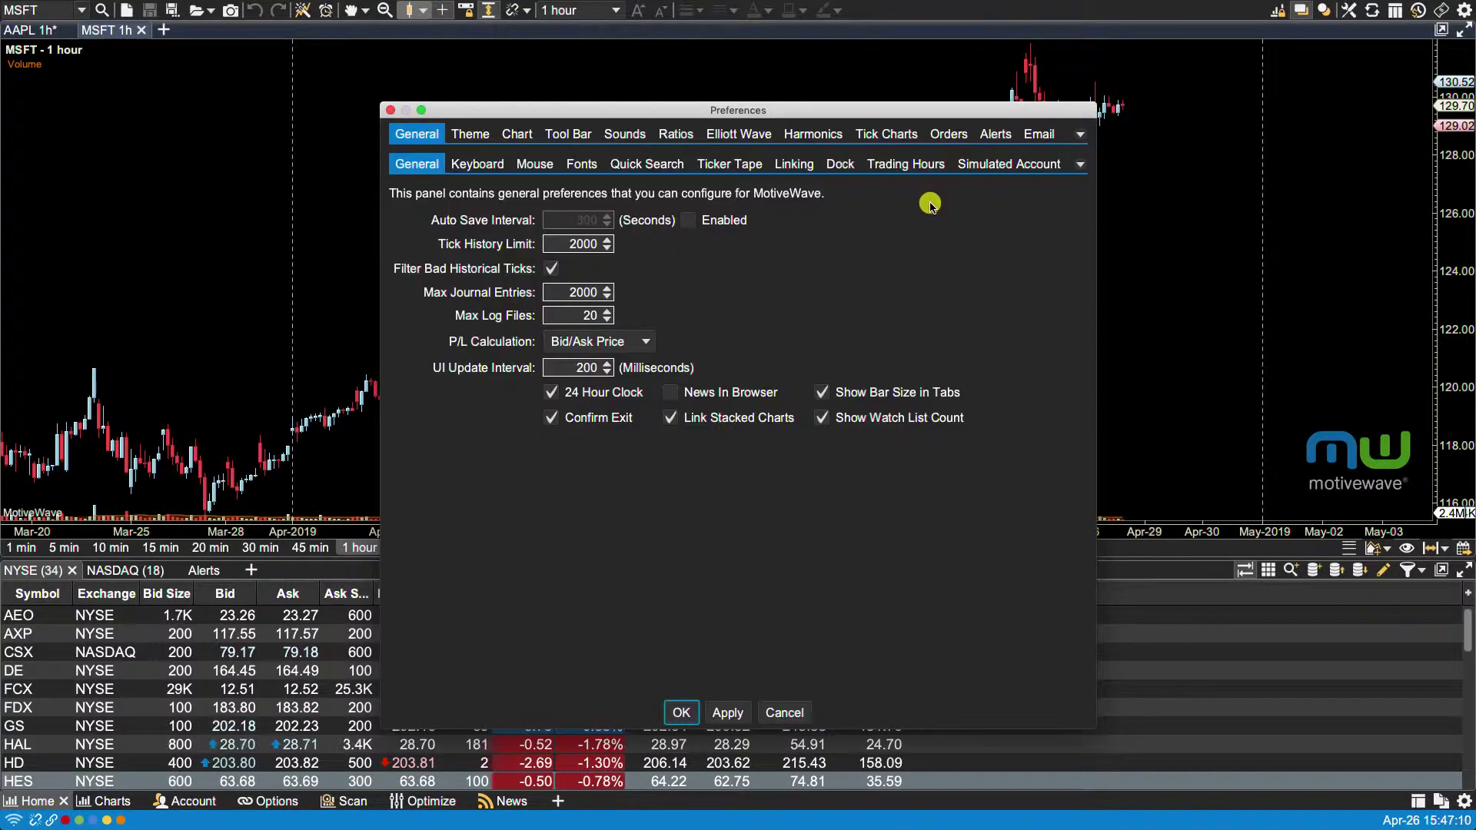
left_click(1079, 167)
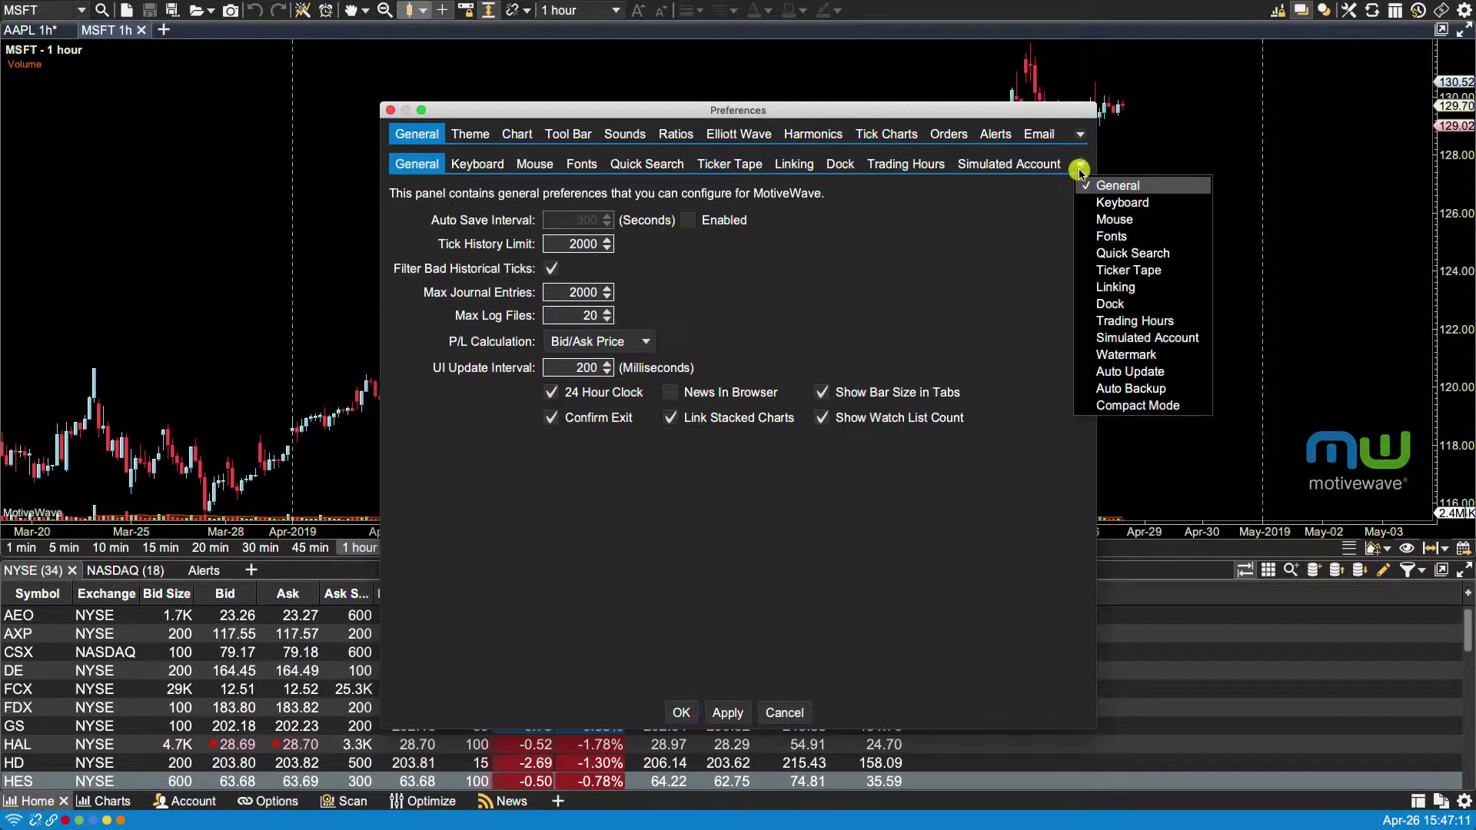
left_click(1119, 354)
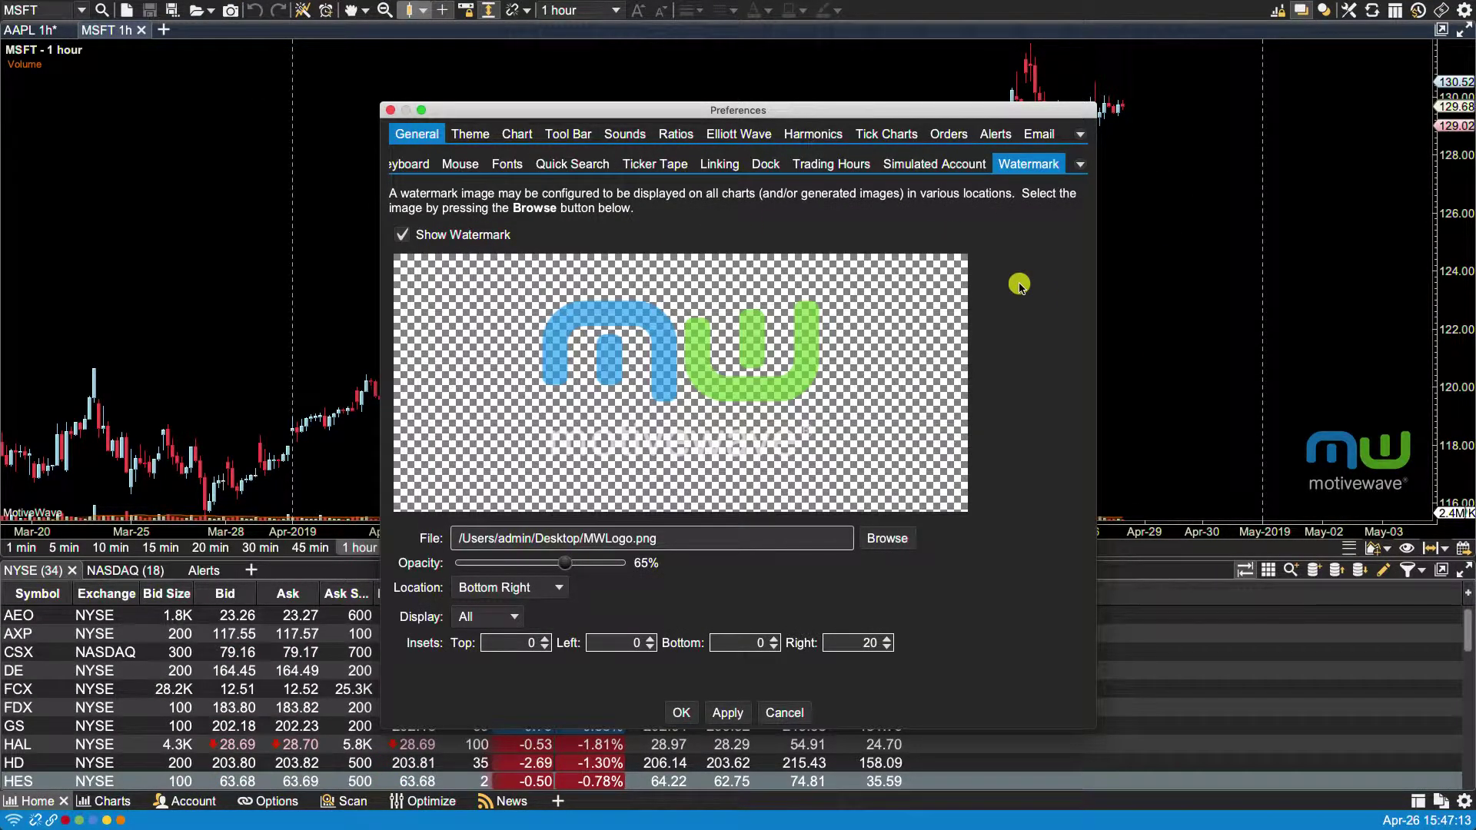
Set the watermark Display to Image, apply it, and close Preferences.
left_click(496, 618)
left_click(480, 630)
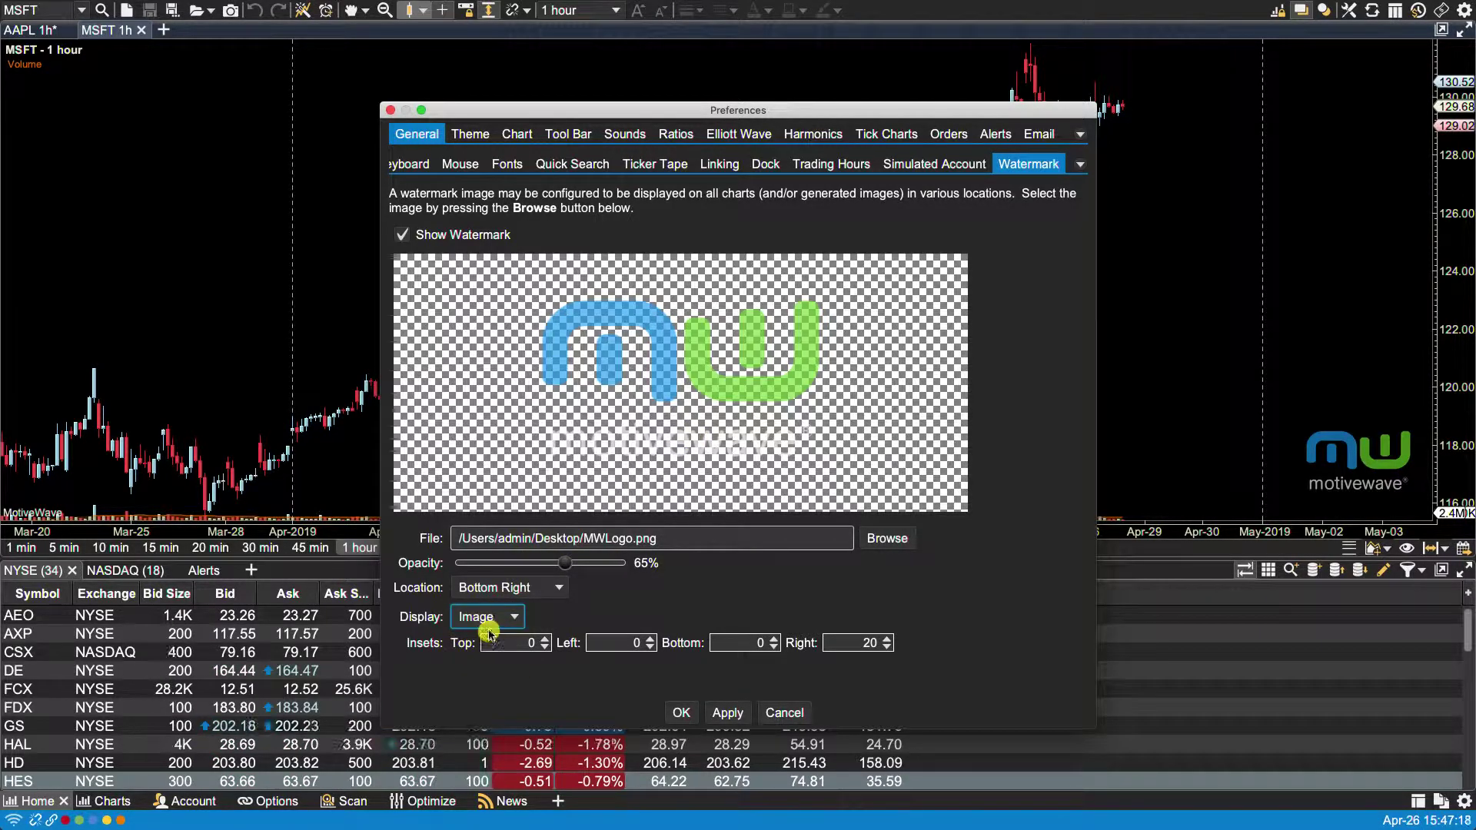
left_click(719, 714)
left_click(682, 716)
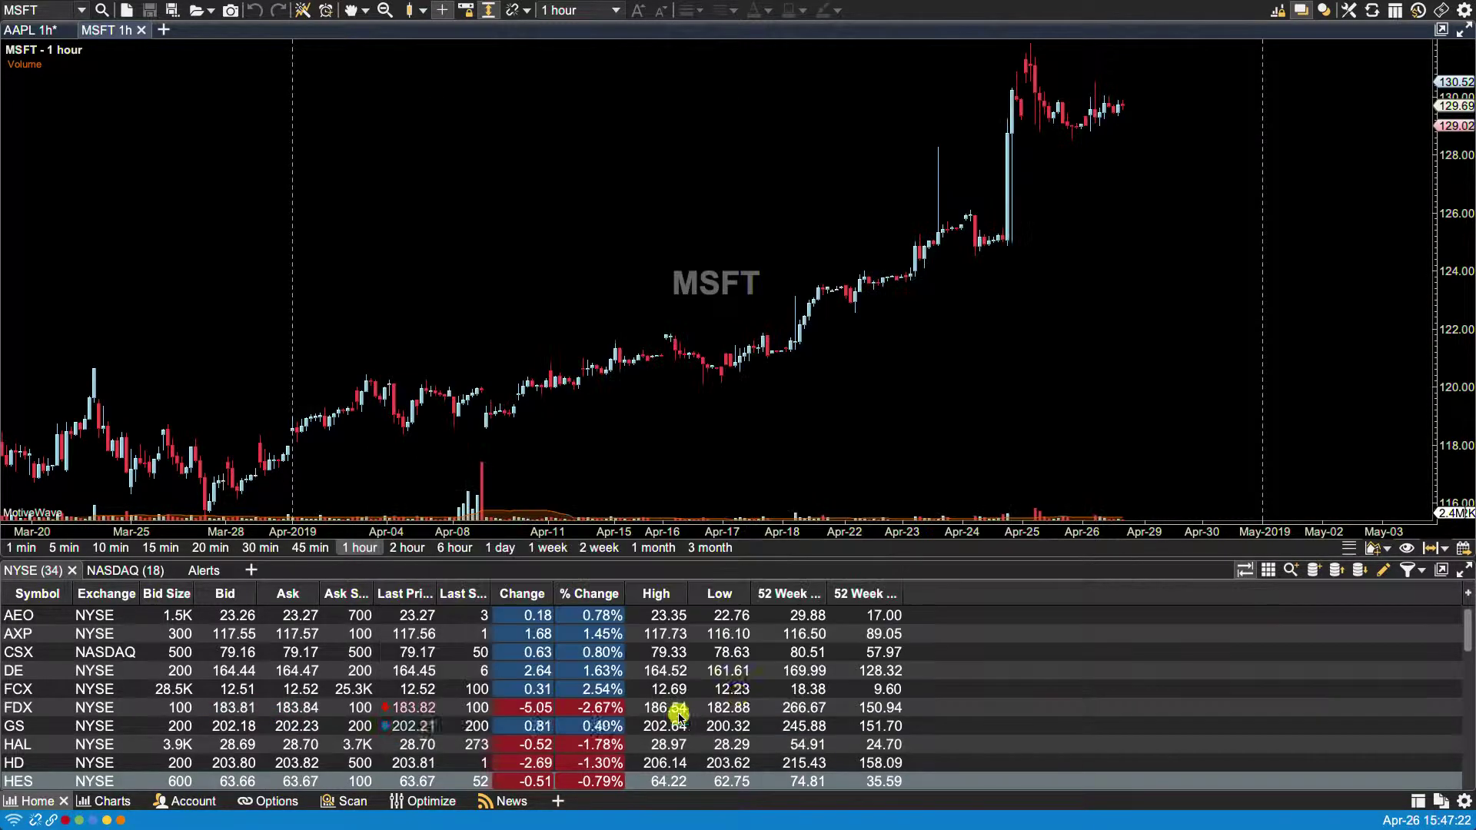
Switch to the AAPL 1h chart tab to confirm it shows no logo watermark.
left_click(35, 33)
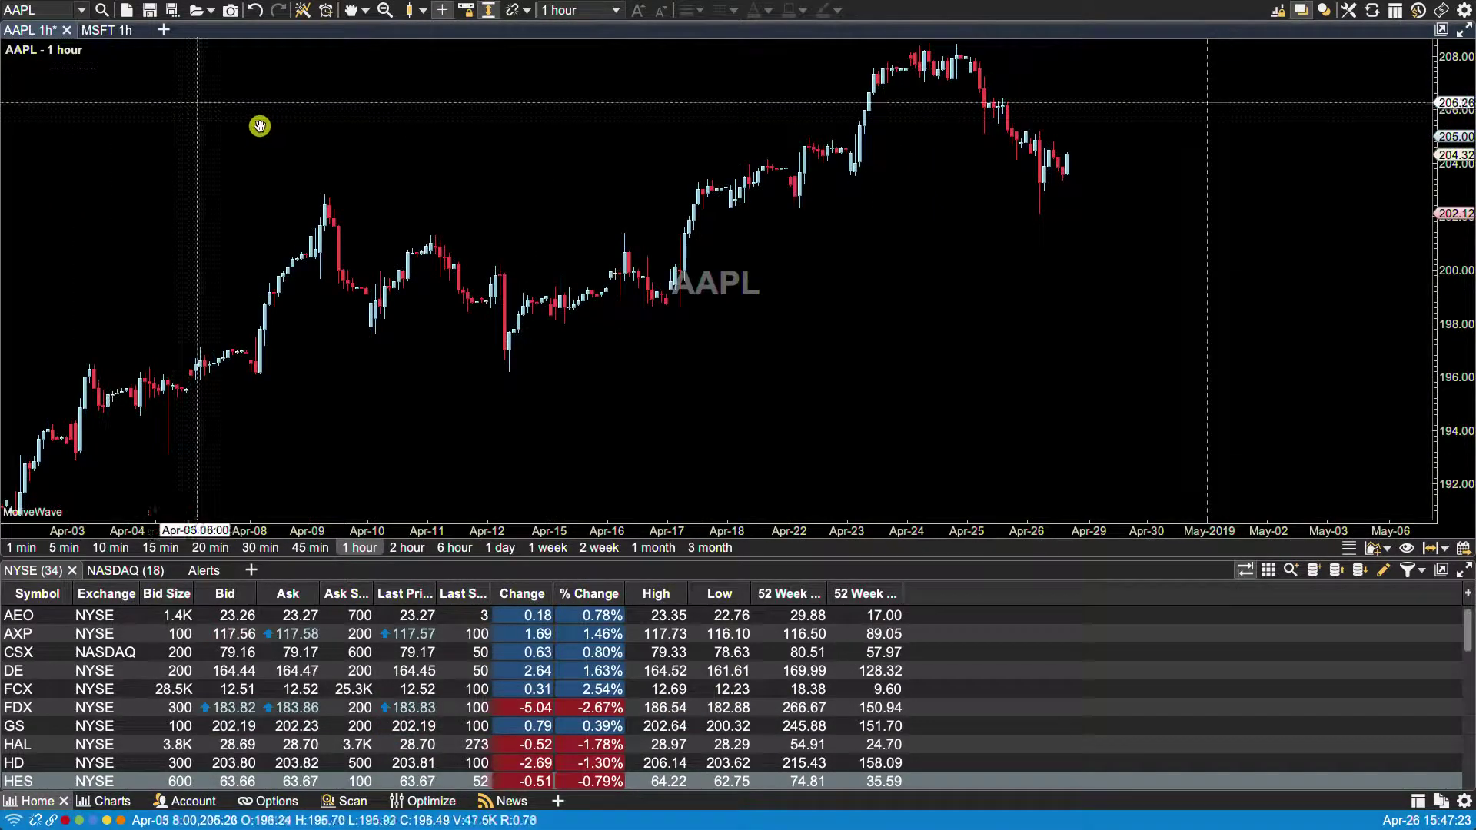